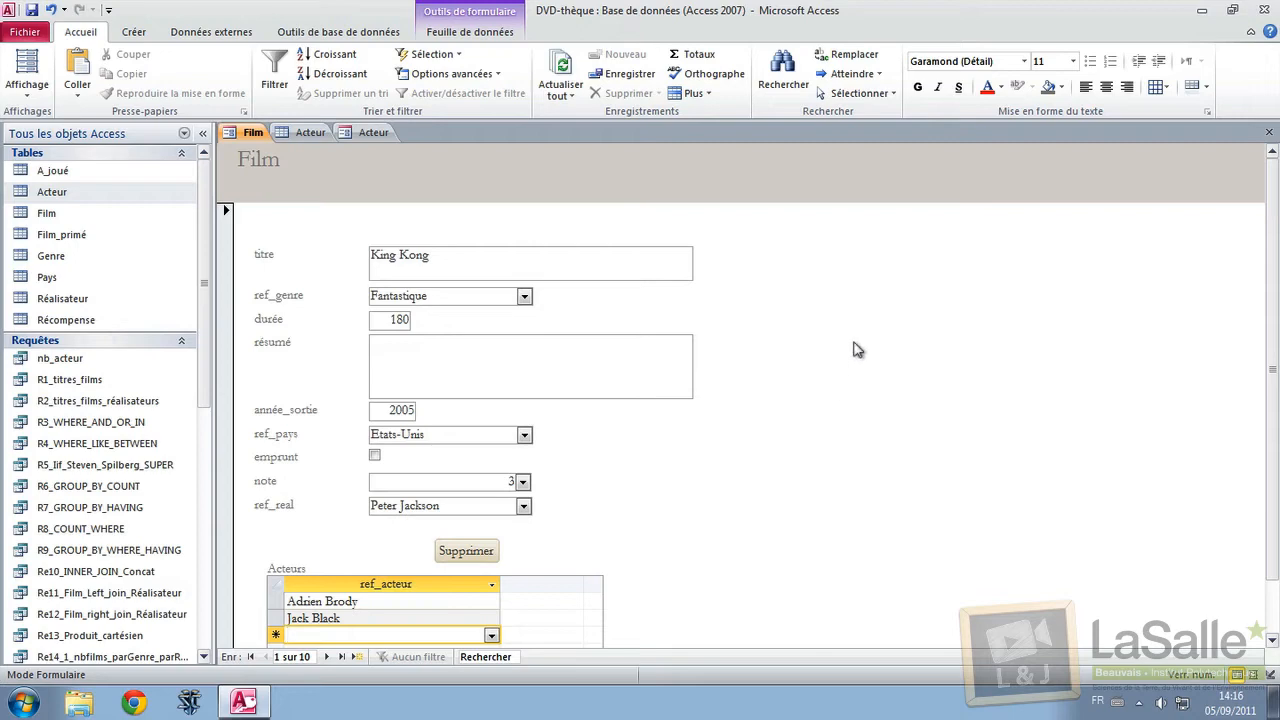
Browse the available actors for a new row in King Kong's Acteurs subform, leaving the row empty
{"action": "left_click", "coordinate": [491, 636]}
{"action": "scroll", "coordinate": [474, 499], "scroll_direction": "down", "scroll_amount": 7}
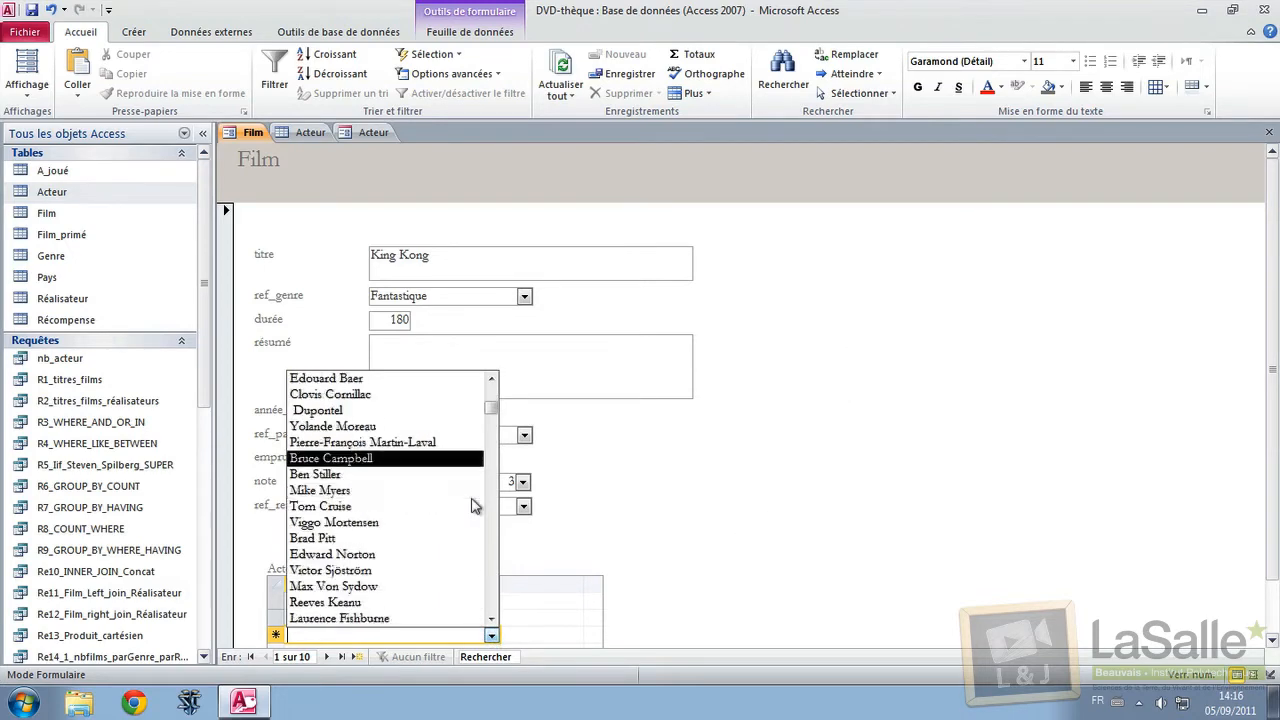
{"action": "scroll", "coordinate": [470, 495], "scroll_direction": "up", "scroll_amount": 7}
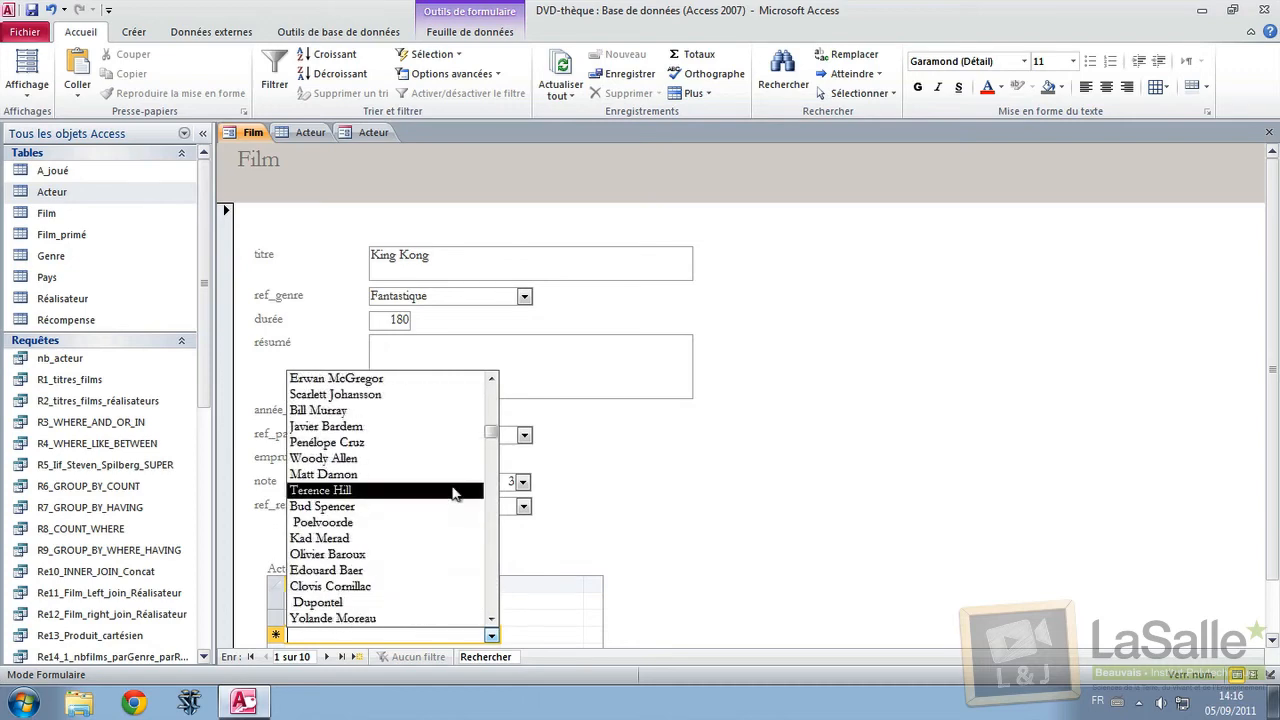
{"action": "left_click", "coordinate": [832, 502]}
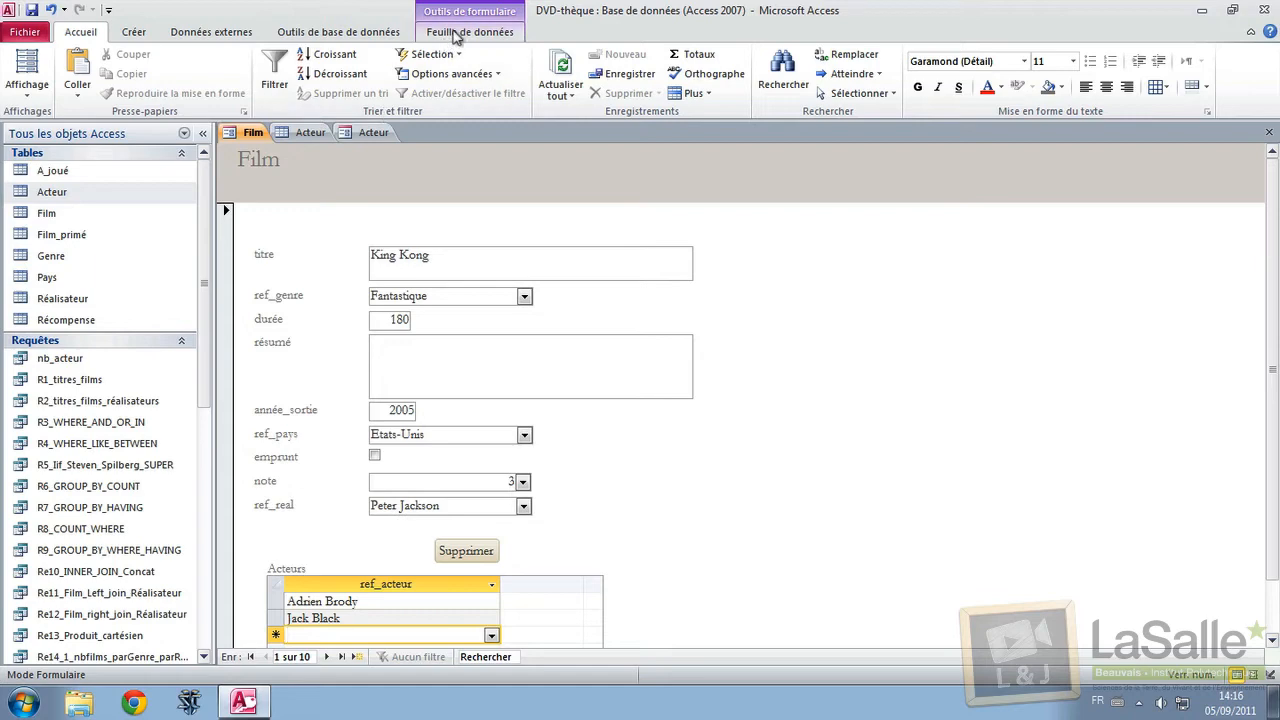
Switch the Film form to design view
{"action": "left_click", "coordinate": [135, 37]}
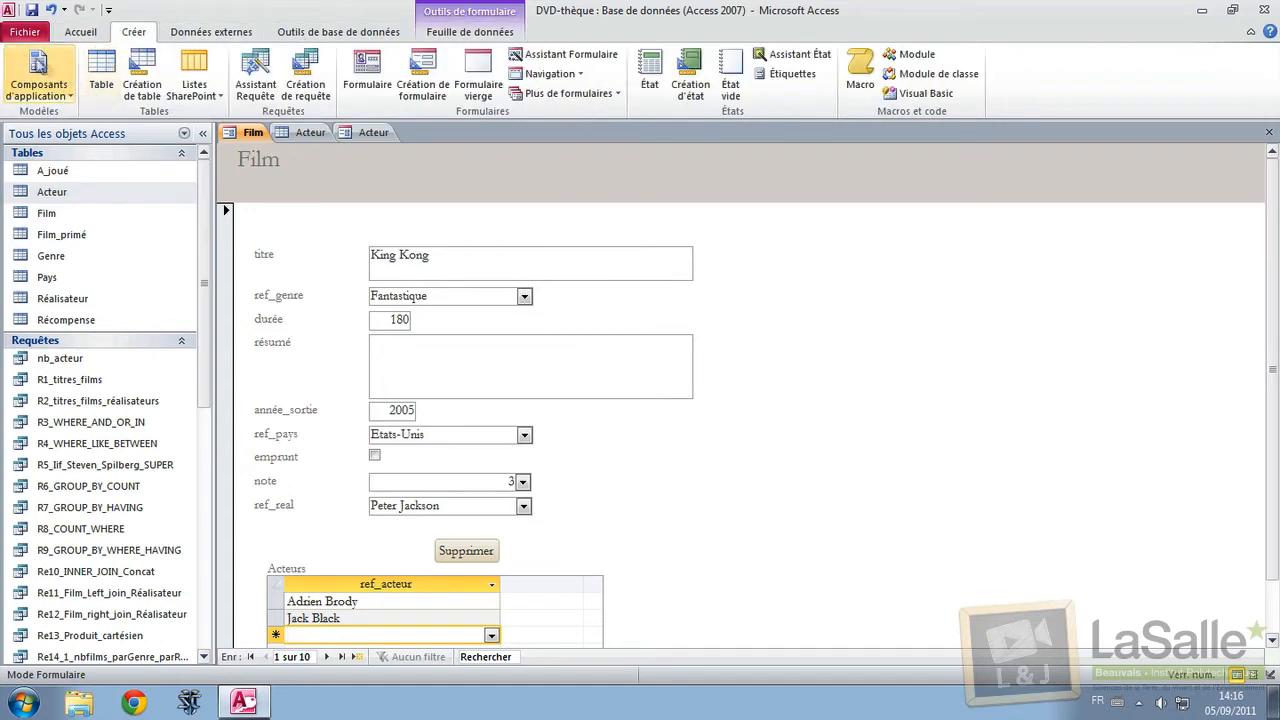
{"action": "left_click", "coordinate": [72, 37]}
{"action": "left_click", "coordinate": [27, 88]}
{"action": "left_click", "coordinate": [55, 209]}
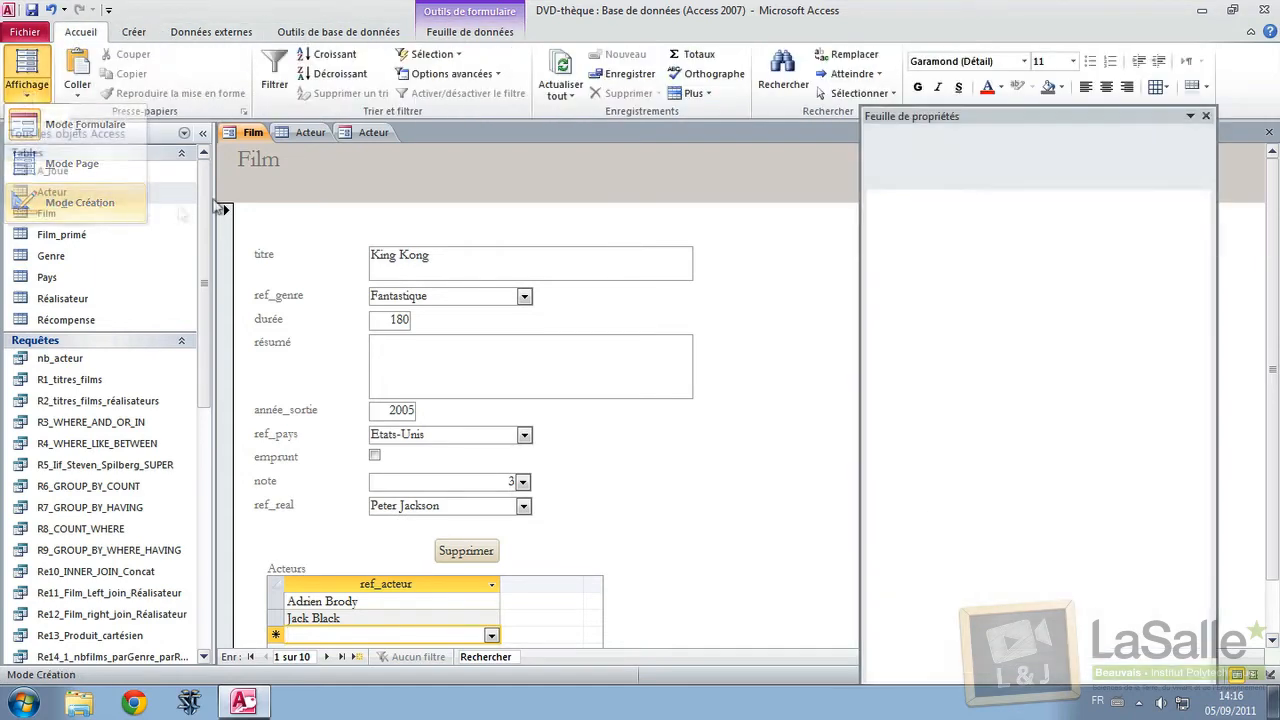
Place a command button in the Detail section, just beside the Acteurs subform
{"action": "left_click", "coordinate": [133, 32]}
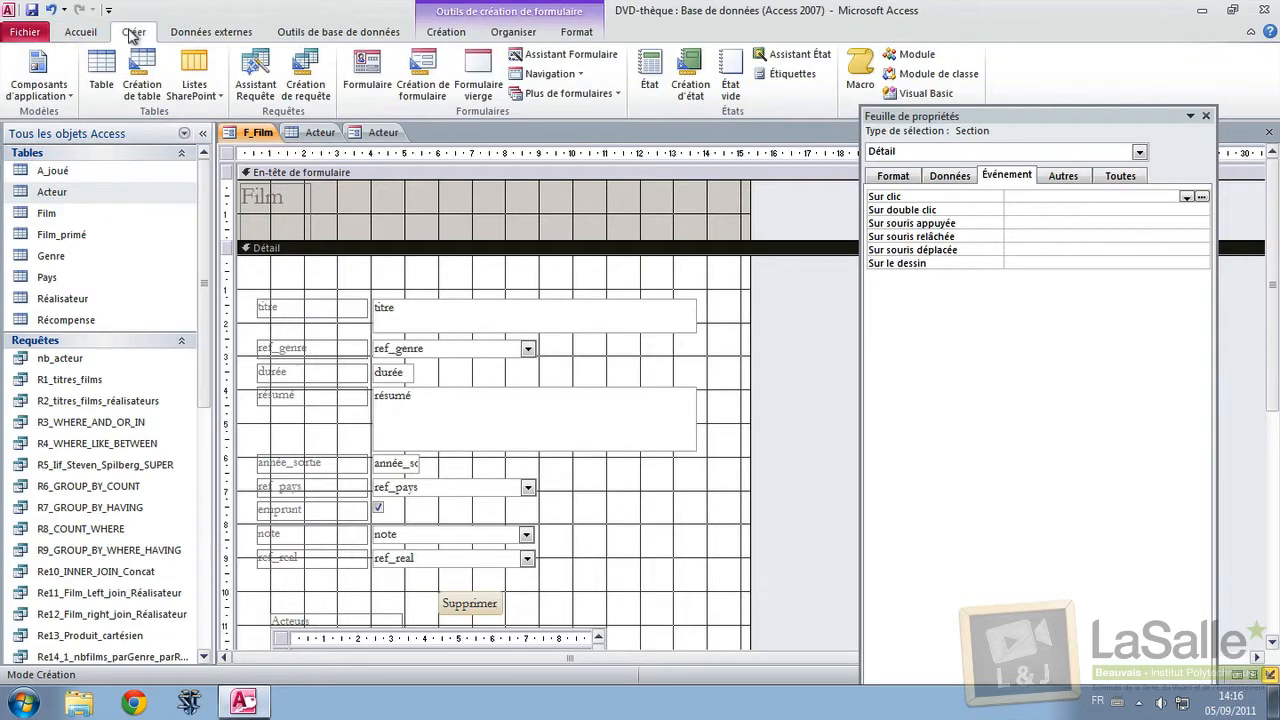
{"action": "left_click", "coordinate": [94, 35]}
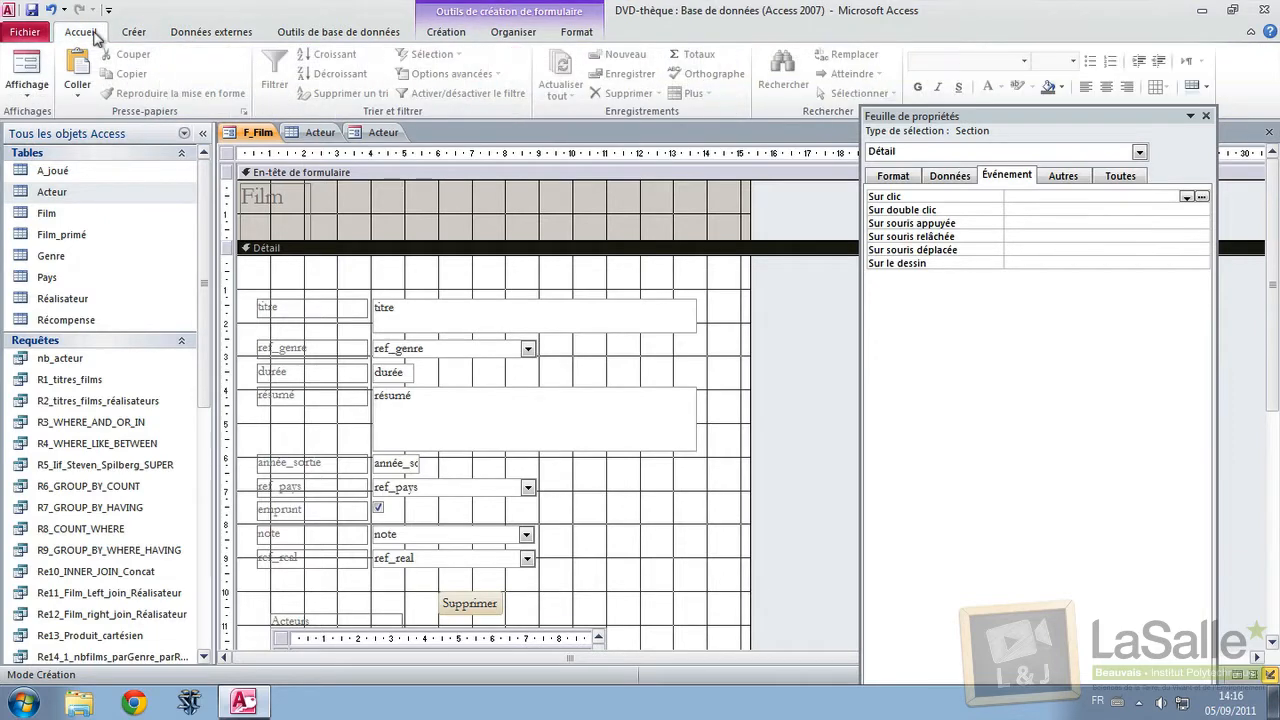
{"action": "left_click", "coordinate": [445, 33]}
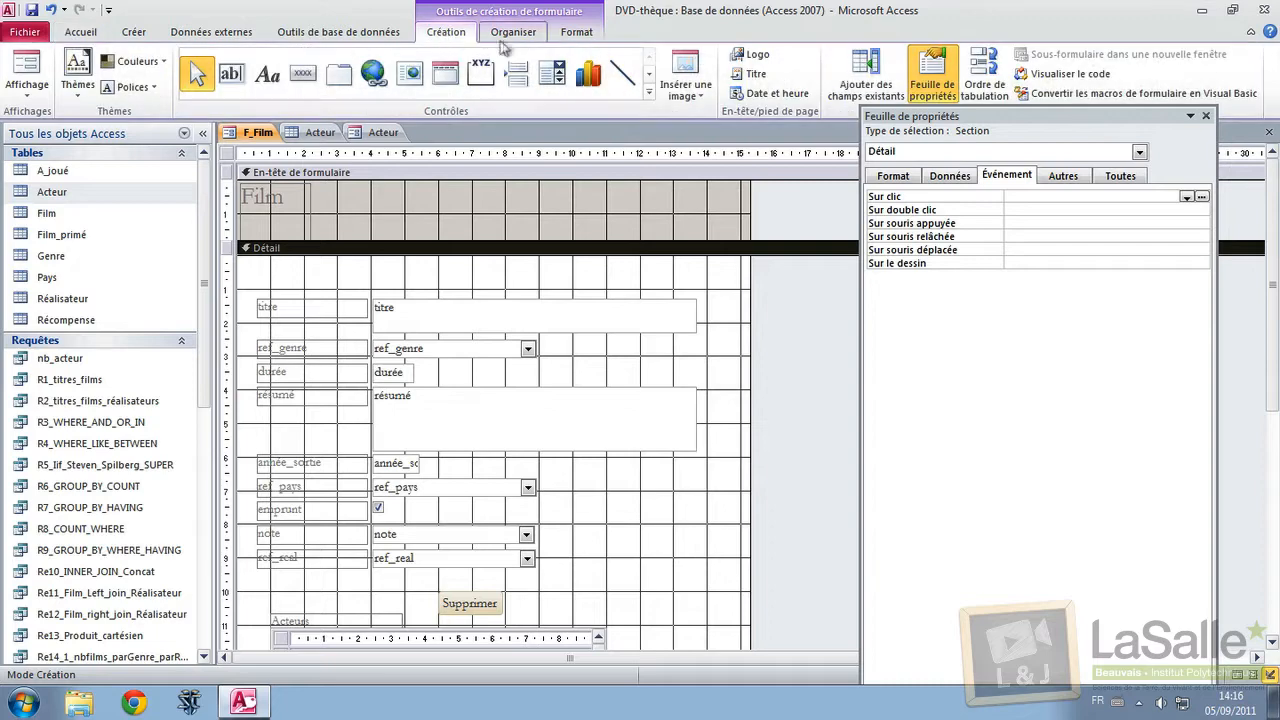
{"action": "left_click", "coordinate": [301, 77]}
{"action": "scroll", "coordinate": [686, 520], "scroll_direction": "down", "scroll_amount": 5}
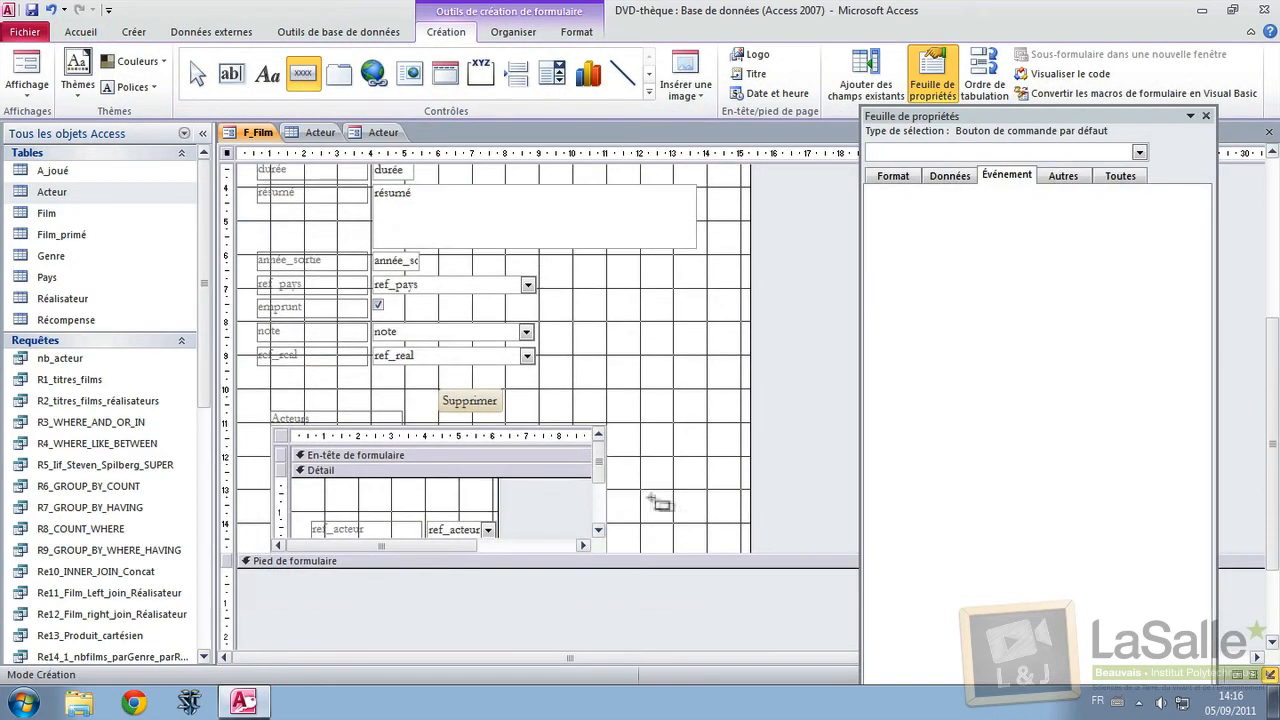
{"action": "left_click", "coordinate": [650, 461]}
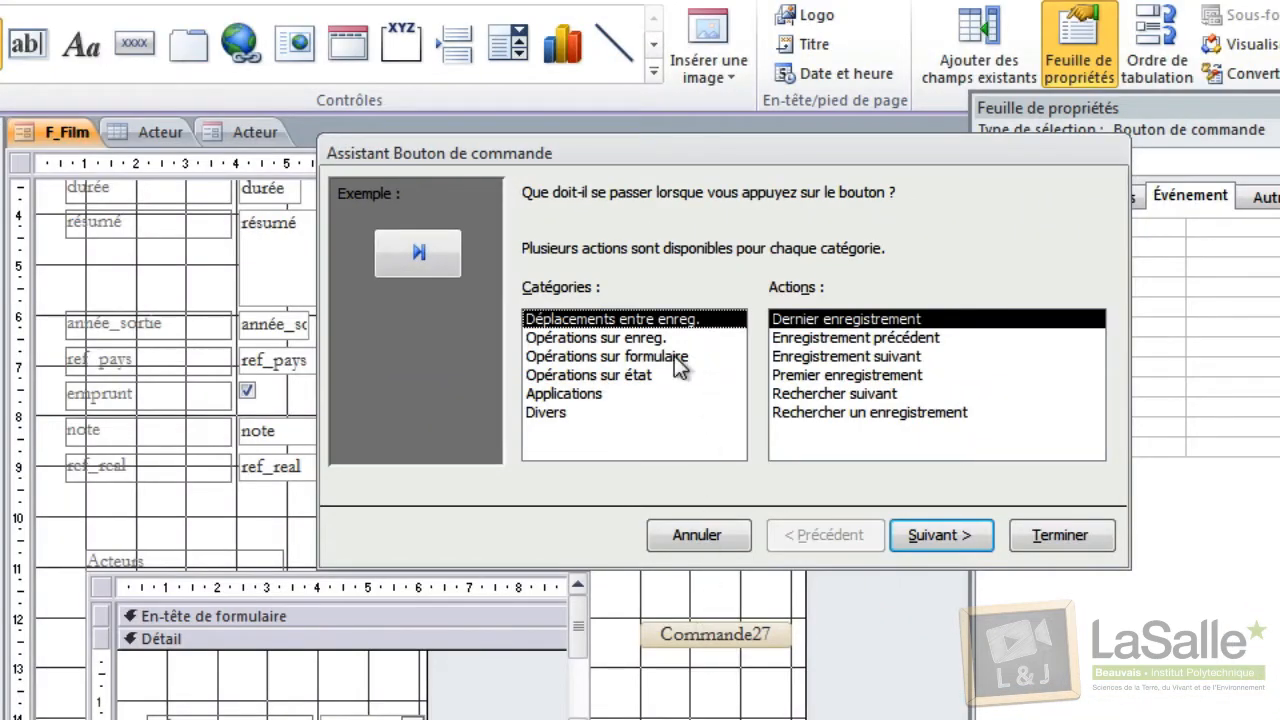
Set the button's action to Ouvrir un formulaire from Opérations sur formulaire, targeting F_Acteur and showing all records
{"action": "left_click", "coordinate": [674, 356]}
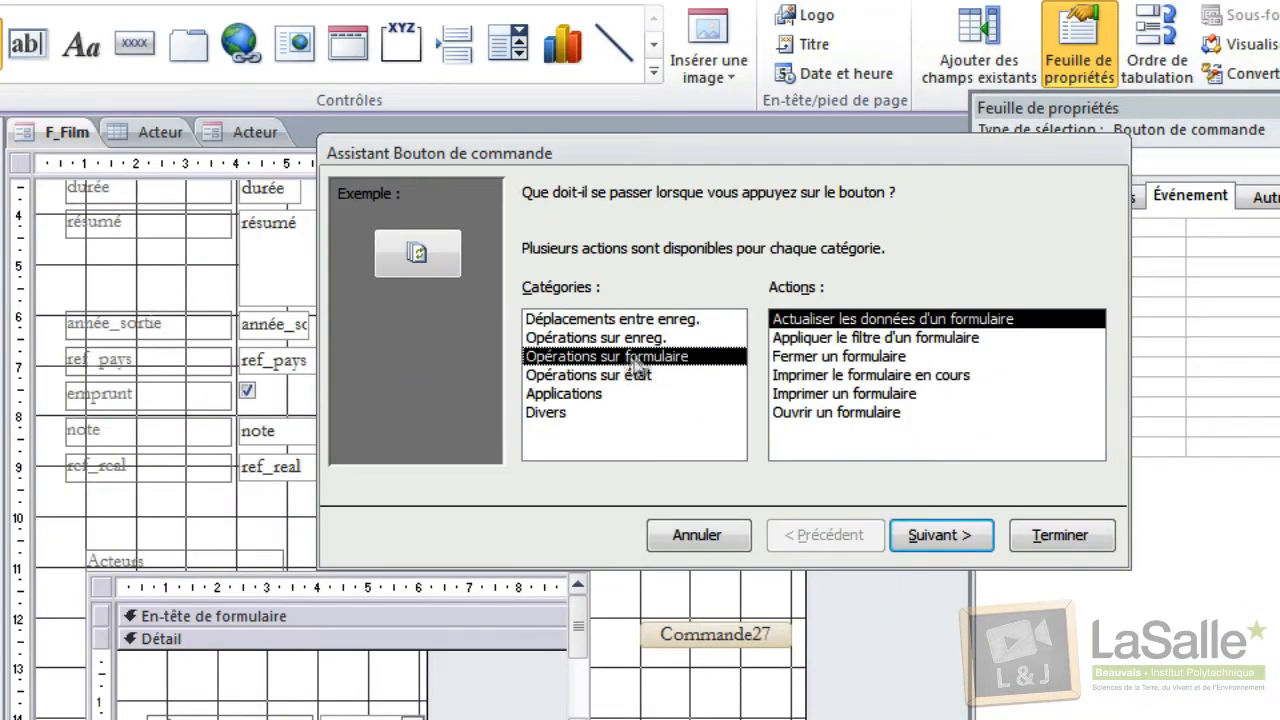
{"action": "left_click", "coordinate": [858, 412]}
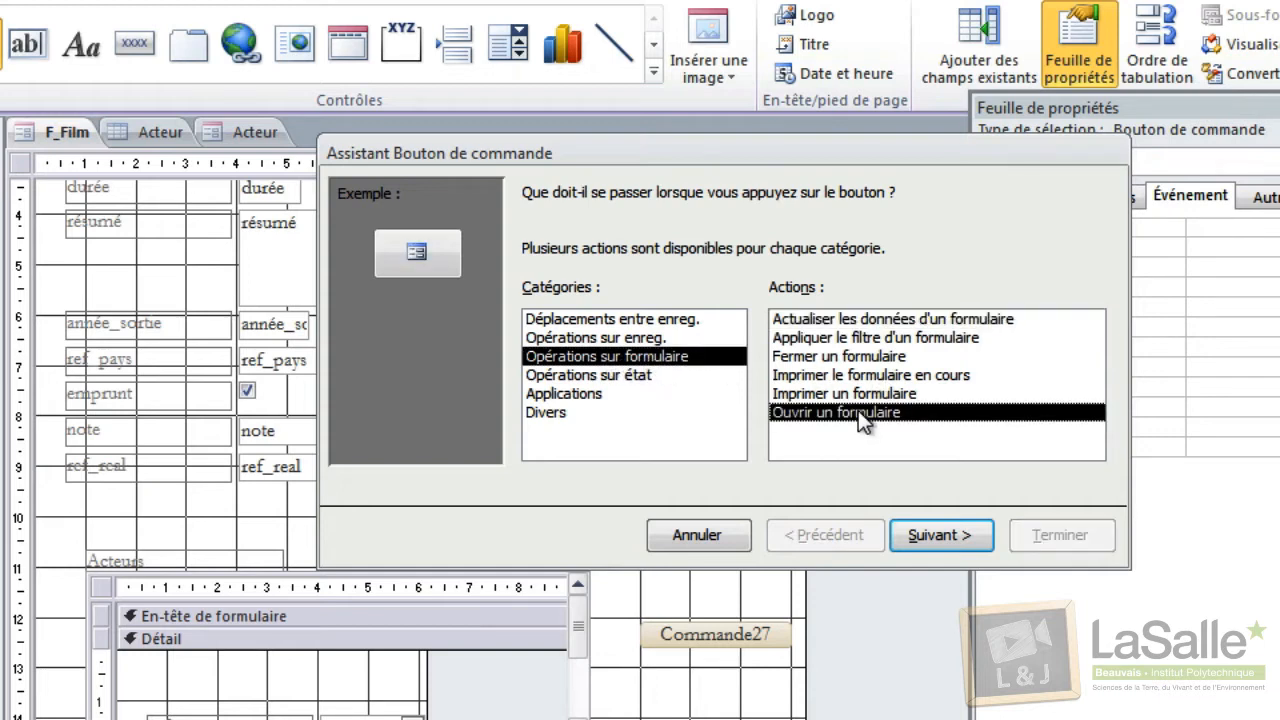
{"action": "left_click", "coordinate": [970, 537]}
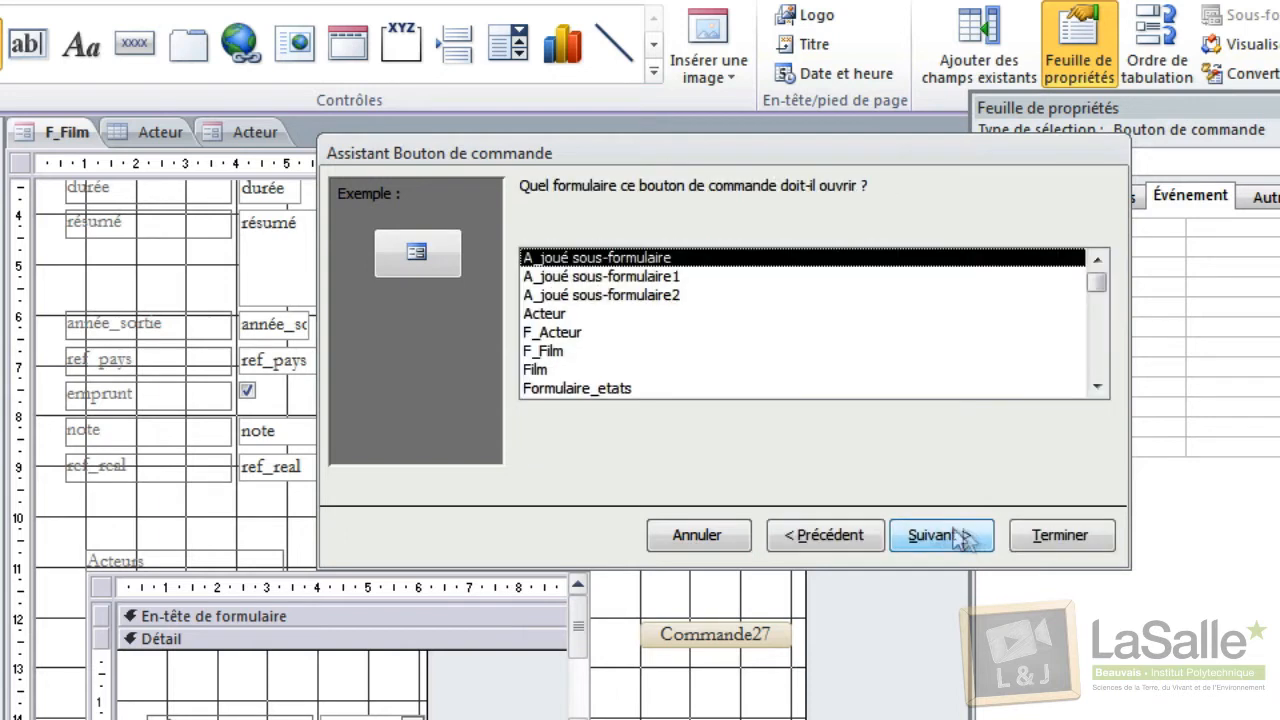
{"action": "left_click", "coordinate": [563, 334]}
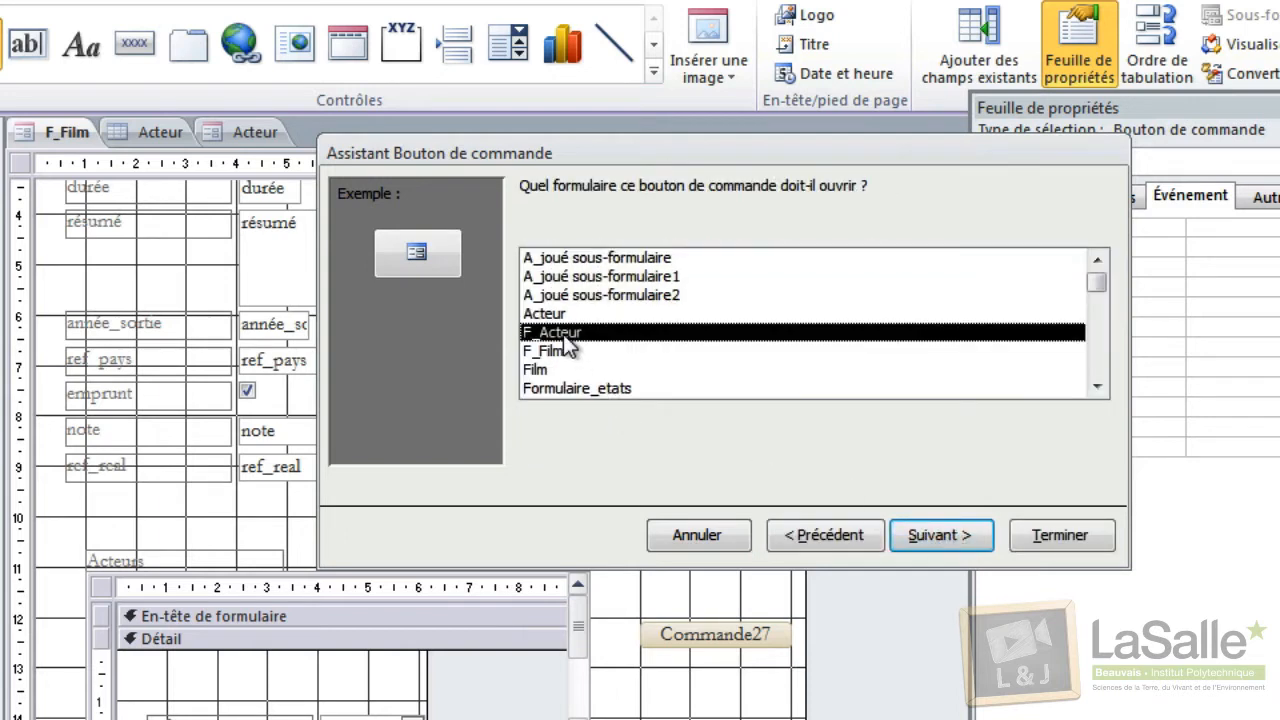
{"action": "left_click", "coordinate": [943, 539]}
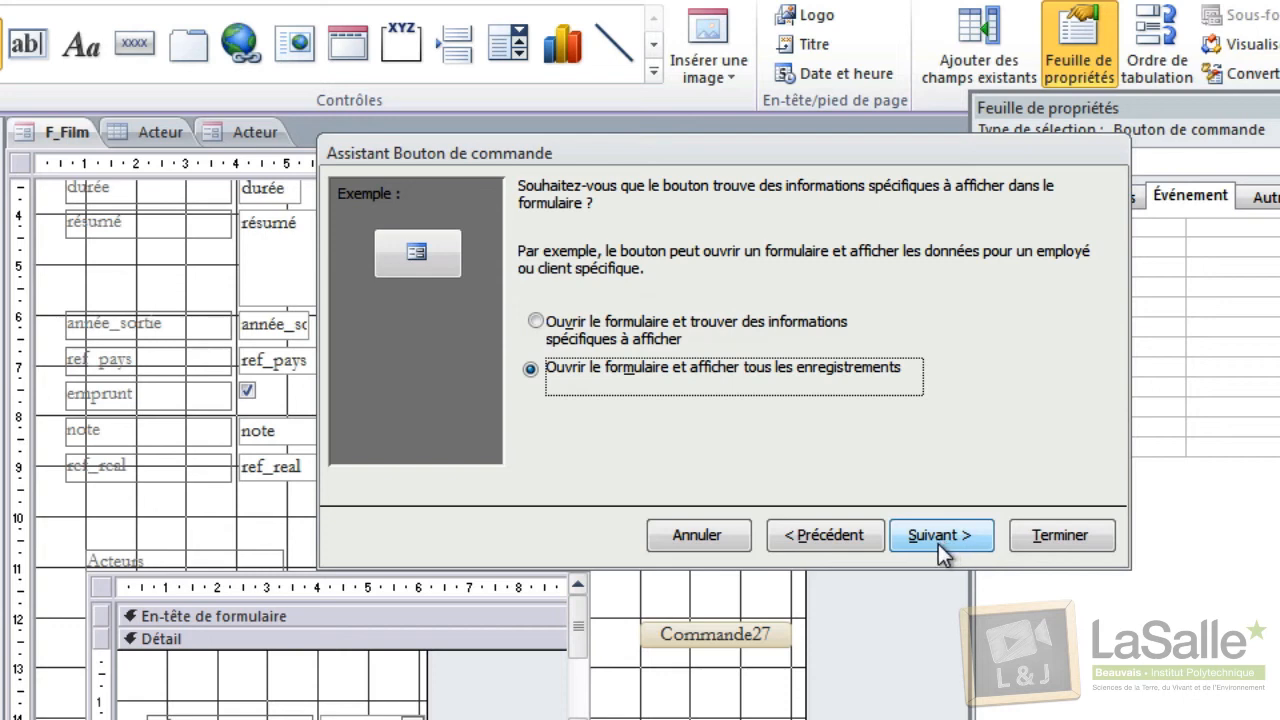
{"action": "left_click", "coordinate": [938, 540]}
Label the button with the text "Ajouter Acteur" and finish the command button wizard with the default name
{"action": "left_click", "coordinate": [585, 309]}
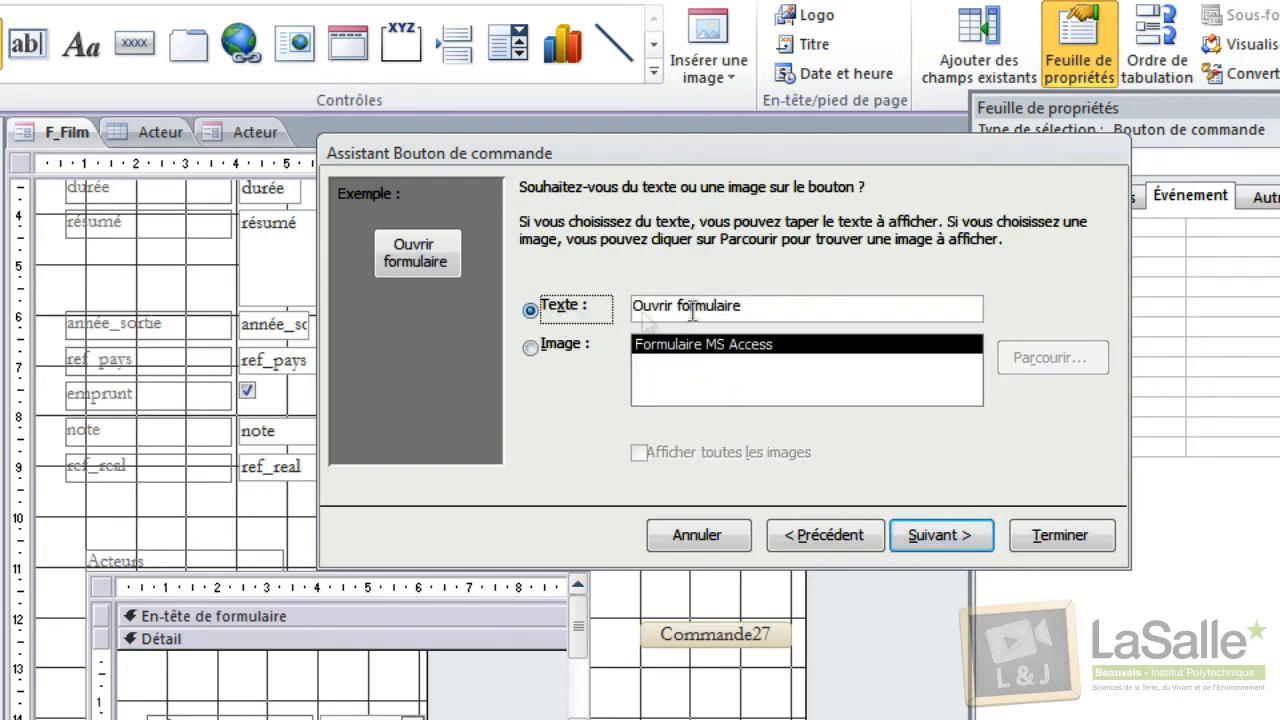
{"action": "key", "text": "Tab"}
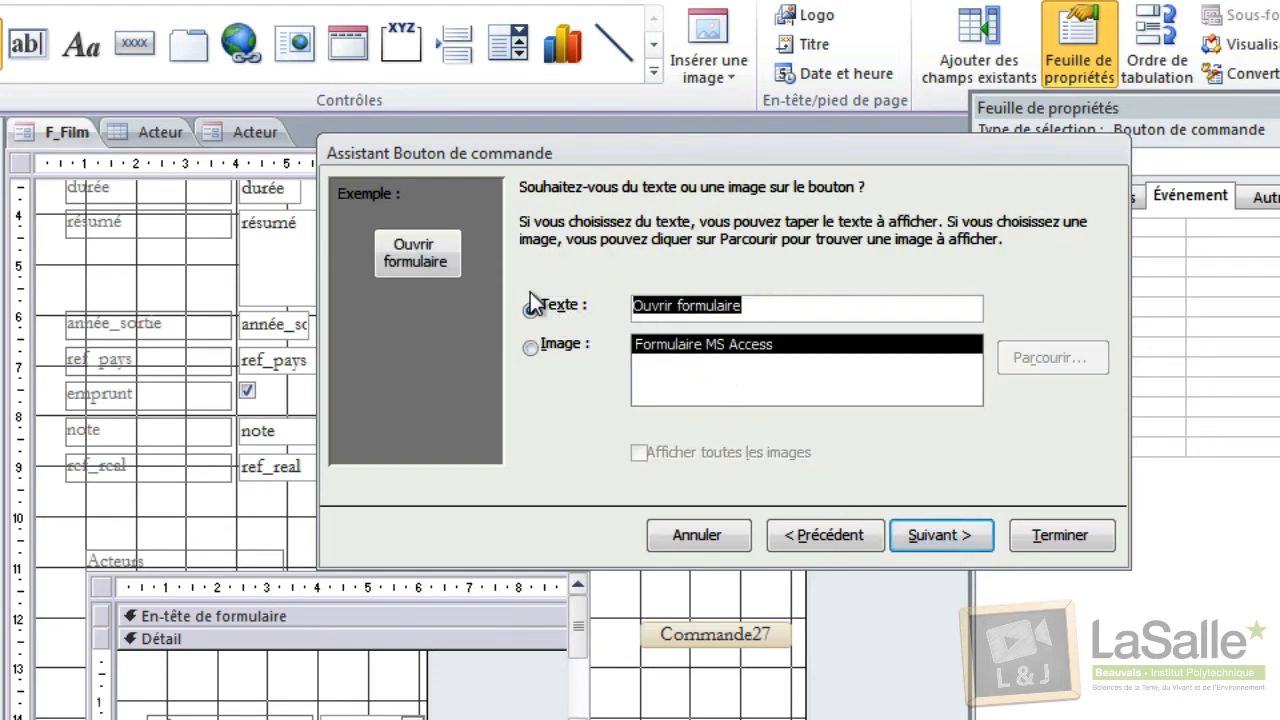
{"action": "type", "text": "Ajout"}
{"action": "key", "text": "BackSpace"}
{"action": "key", "text": "BackSpace"}
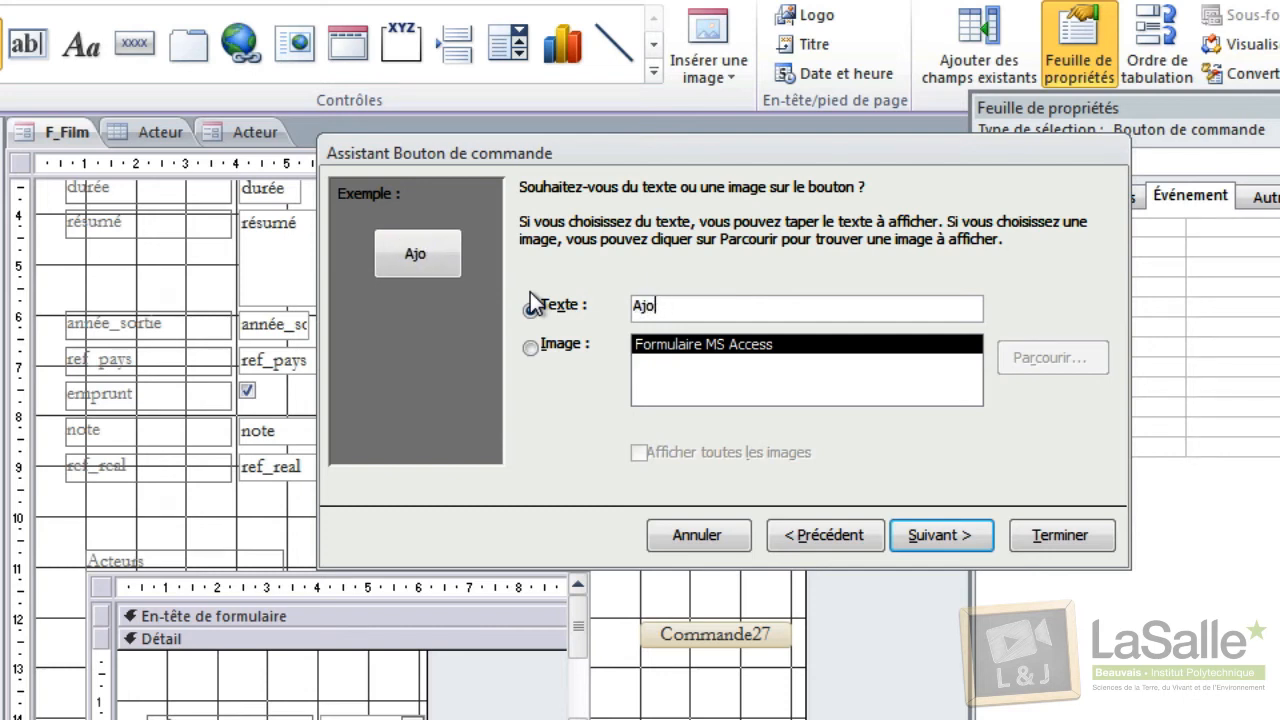
{"action": "type", "text": "uter Acteu"}
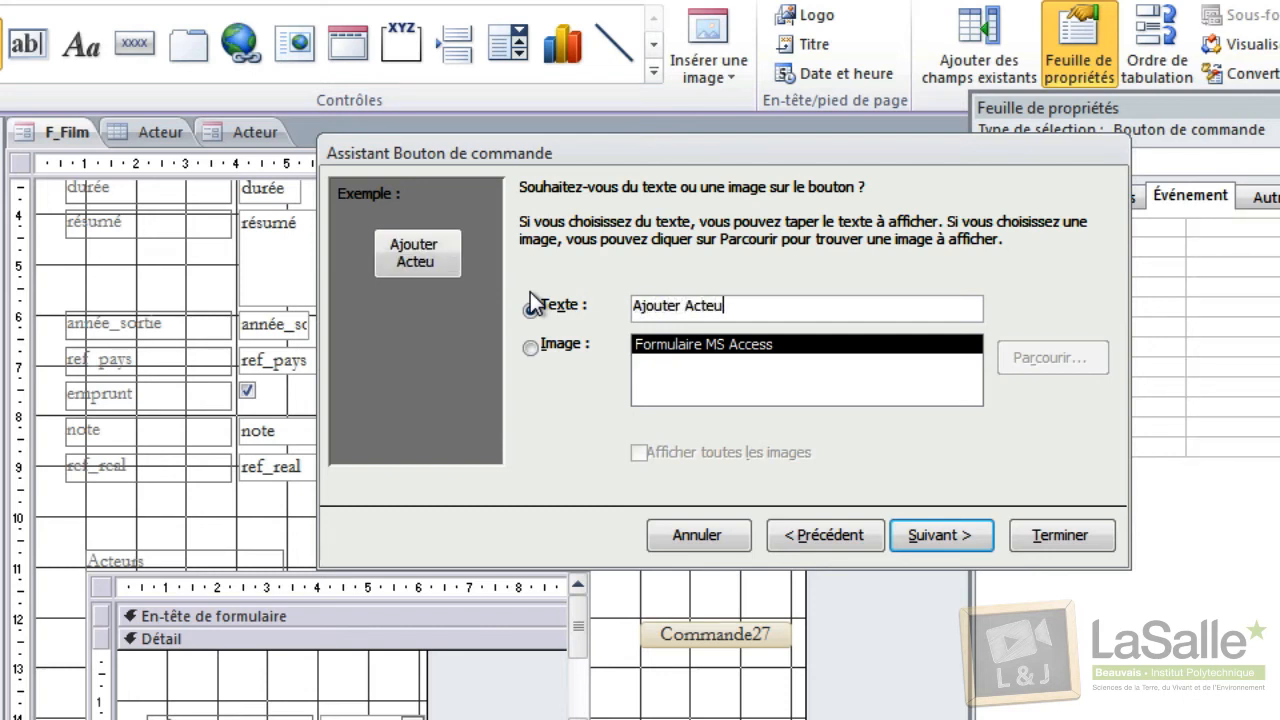
{"action": "type", "text": "r"}
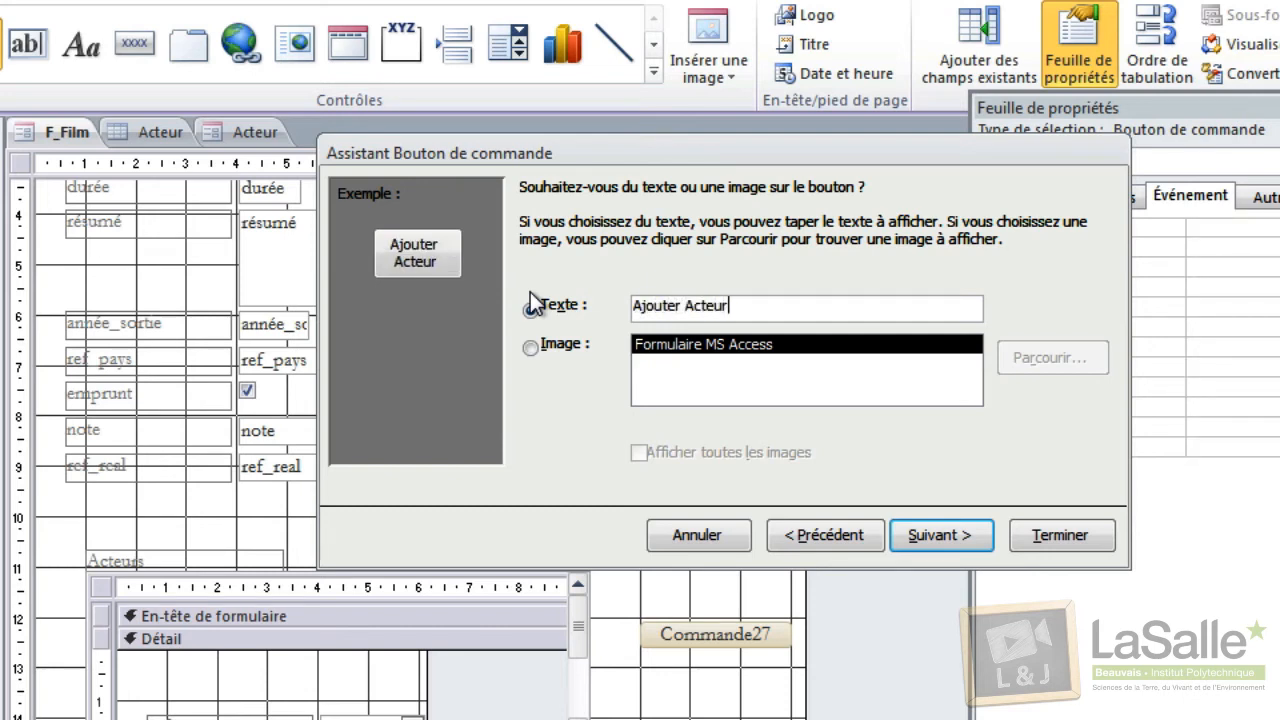
{"action": "left_click", "coordinate": [975, 540]}
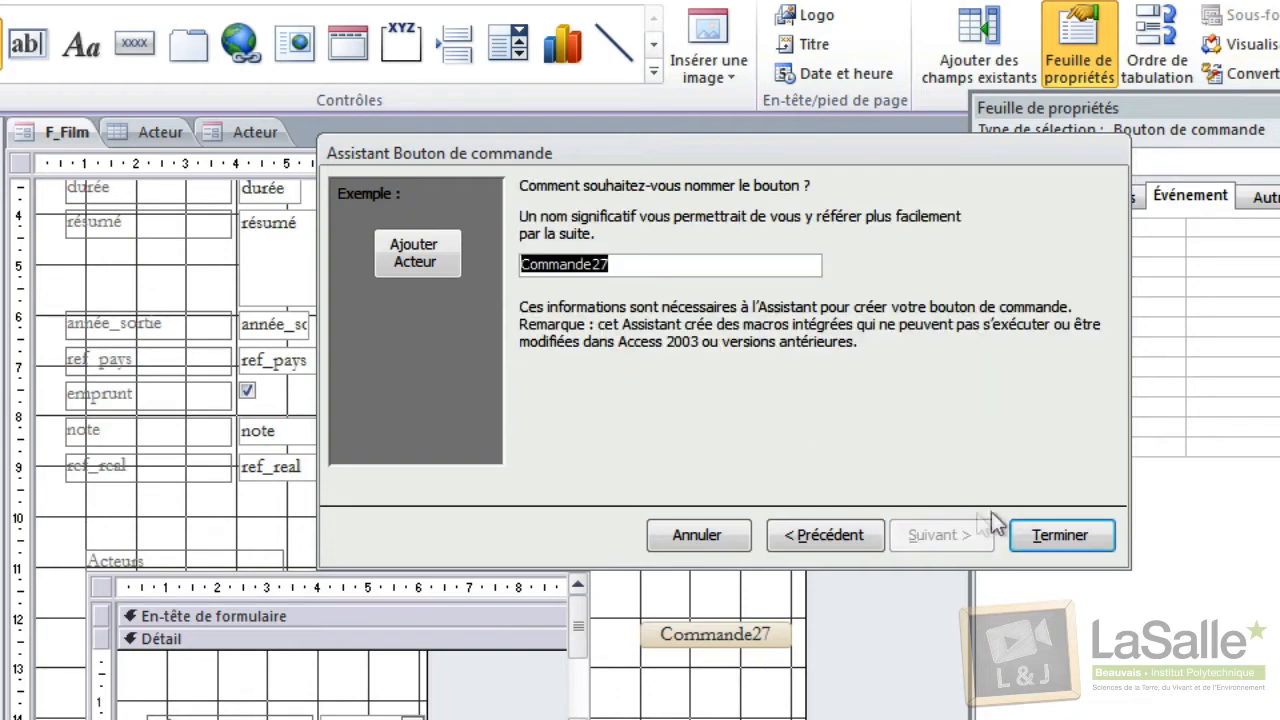
{"action": "left_click", "coordinate": [1050, 535]}
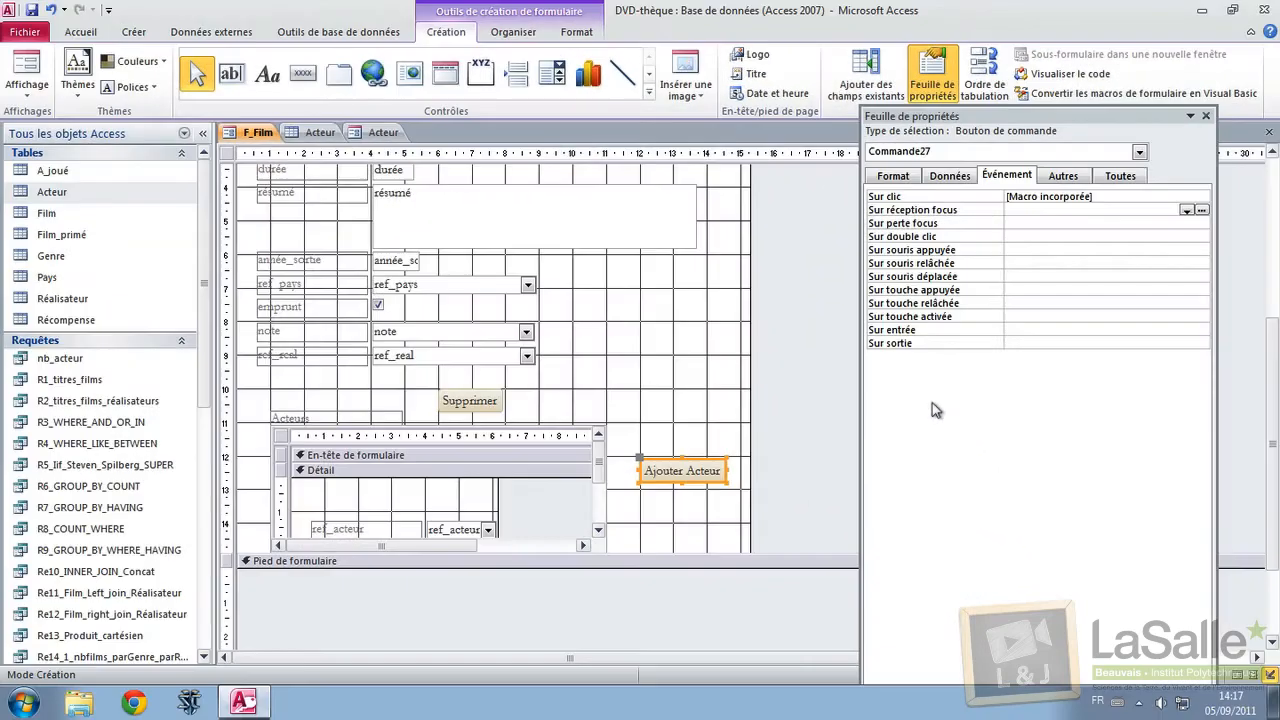
Close the open Acteur table and the open Acteur form
{"action": "left_click", "coordinate": [698, 380]}
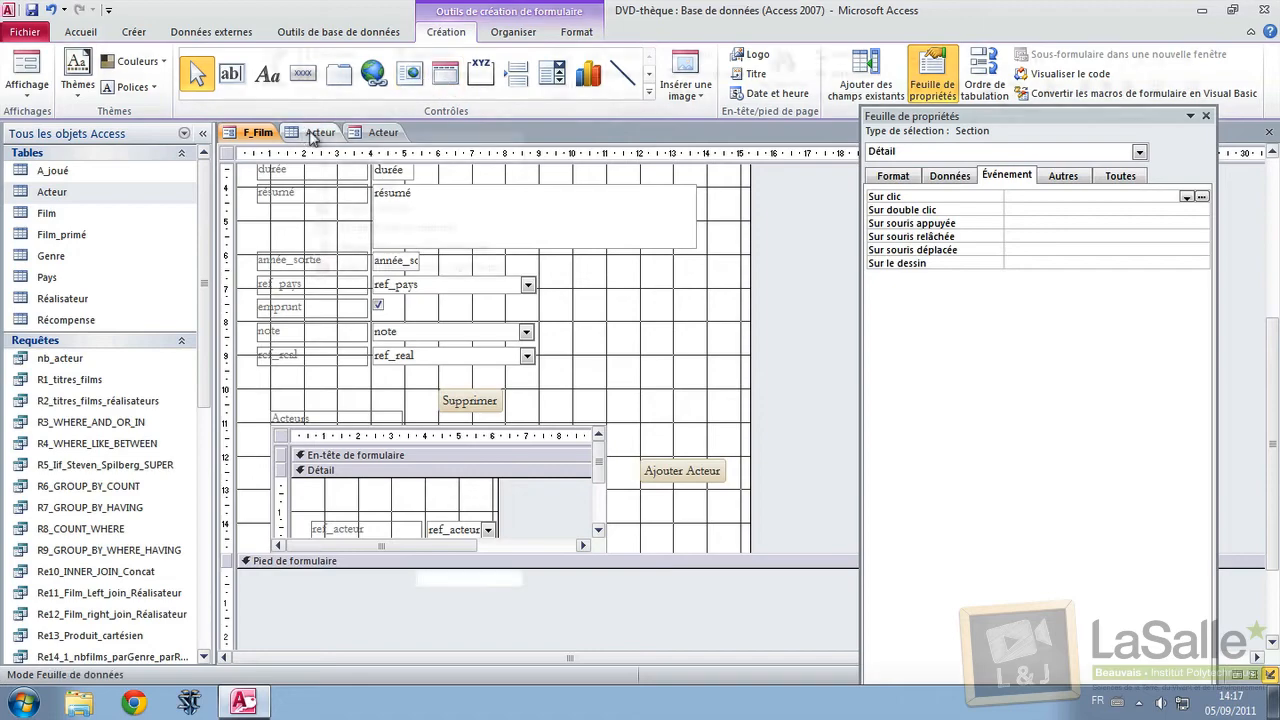
{"action": "right_click", "coordinate": [314, 133]}
{"action": "left_click", "coordinate": [384, 166]}
{"action": "right_click", "coordinate": [312, 133]}
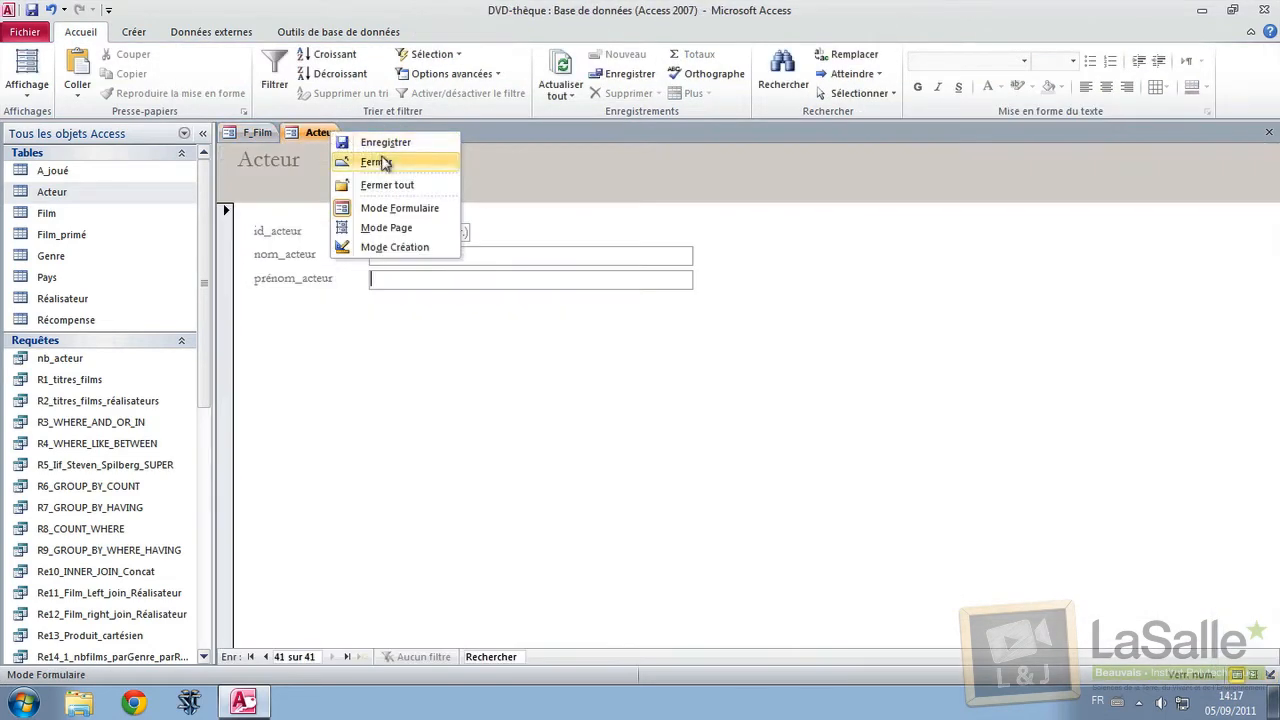
{"action": "left_click", "coordinate": [372, 163]}
Test the Ajouter Acteur button in form view, then close the actor form it opens
{"action": "left_click", "coordinate": [27, 68]}
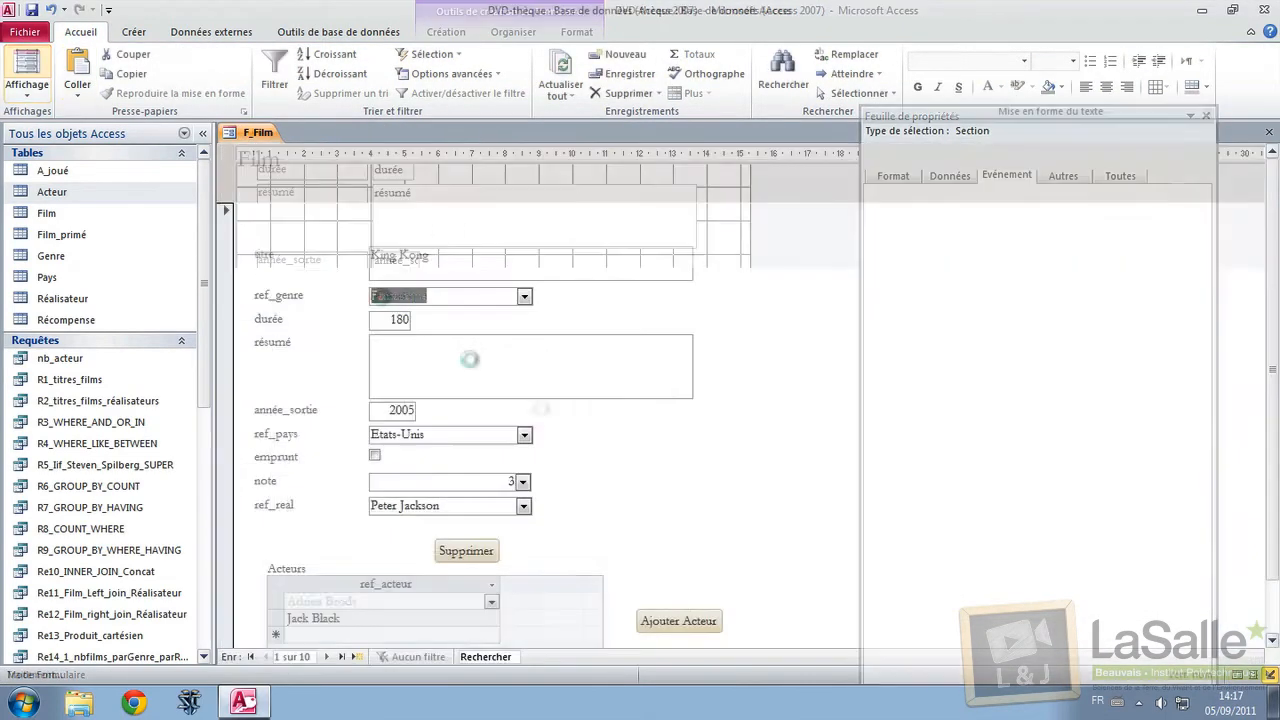
{"action": "left_click", "coordinate": [681, 622]}
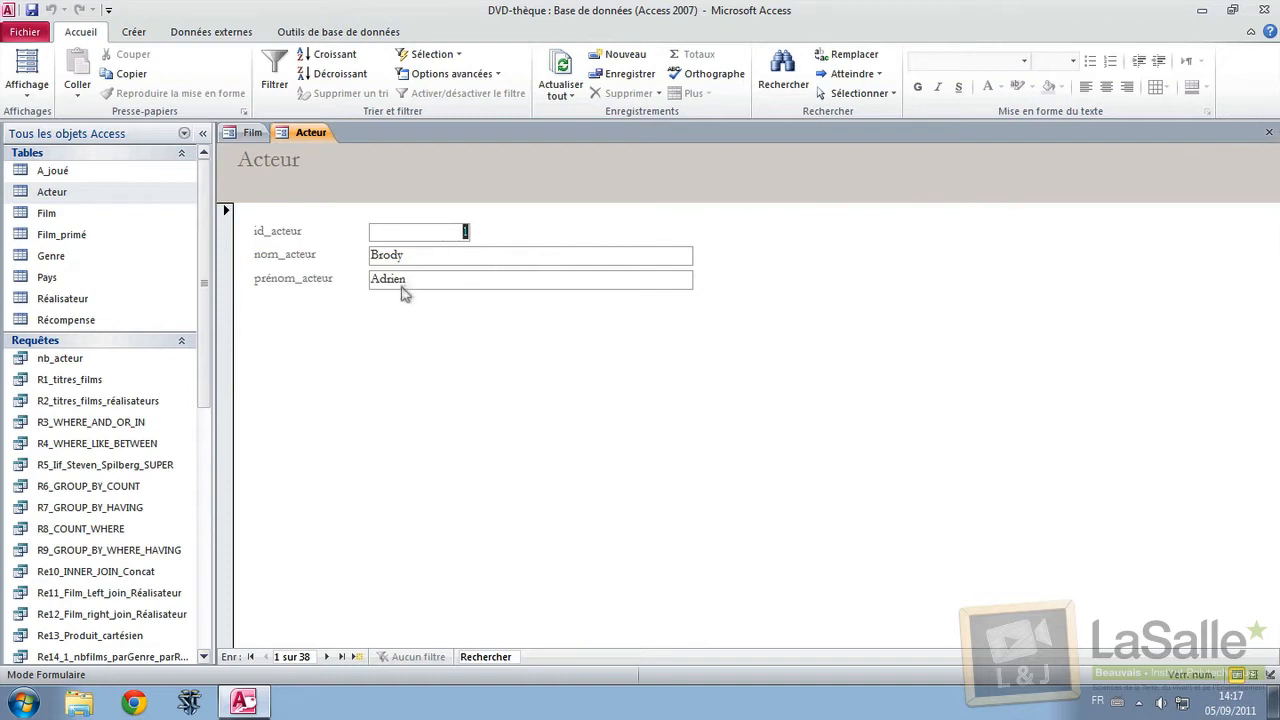
{"action": "left_click", "coordinate": [355, 657]}
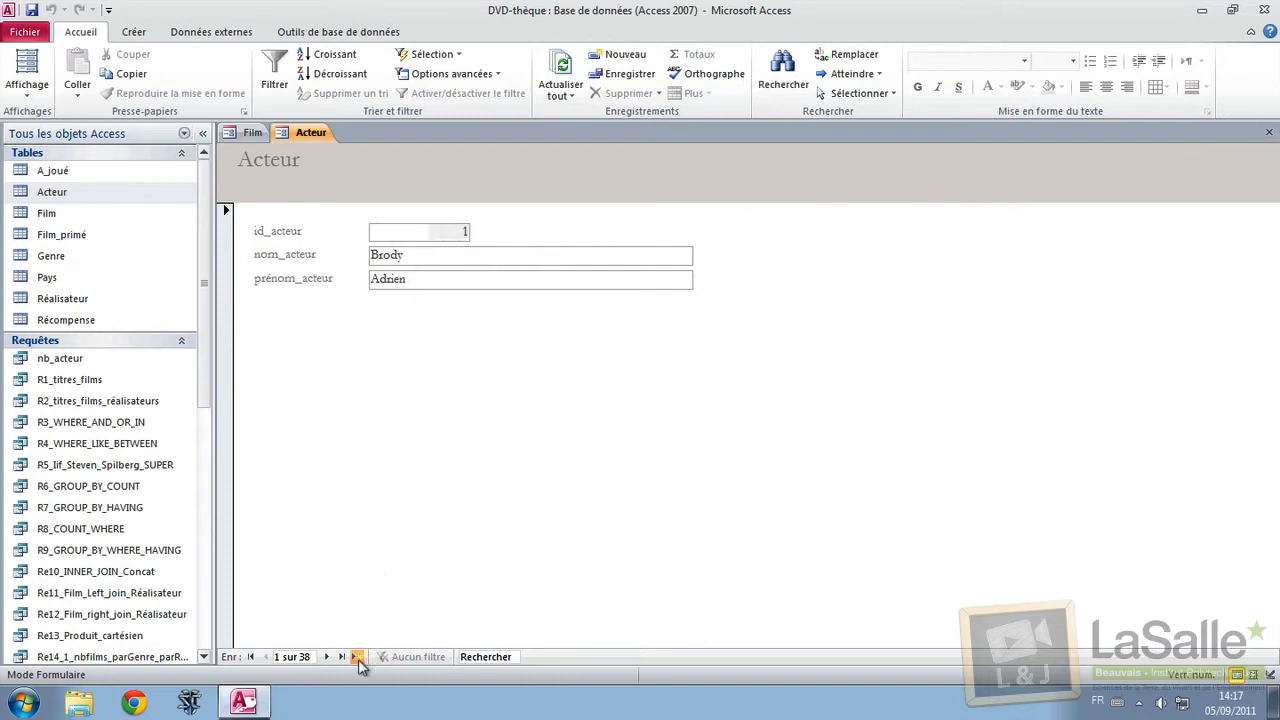
{"action": "left_click", "coordinate": [1269, 132]}
Return the Film form to design view, showing the area with the Ajouter Acteur button
{"action": "left_click", "coordinate": [26, 92]}
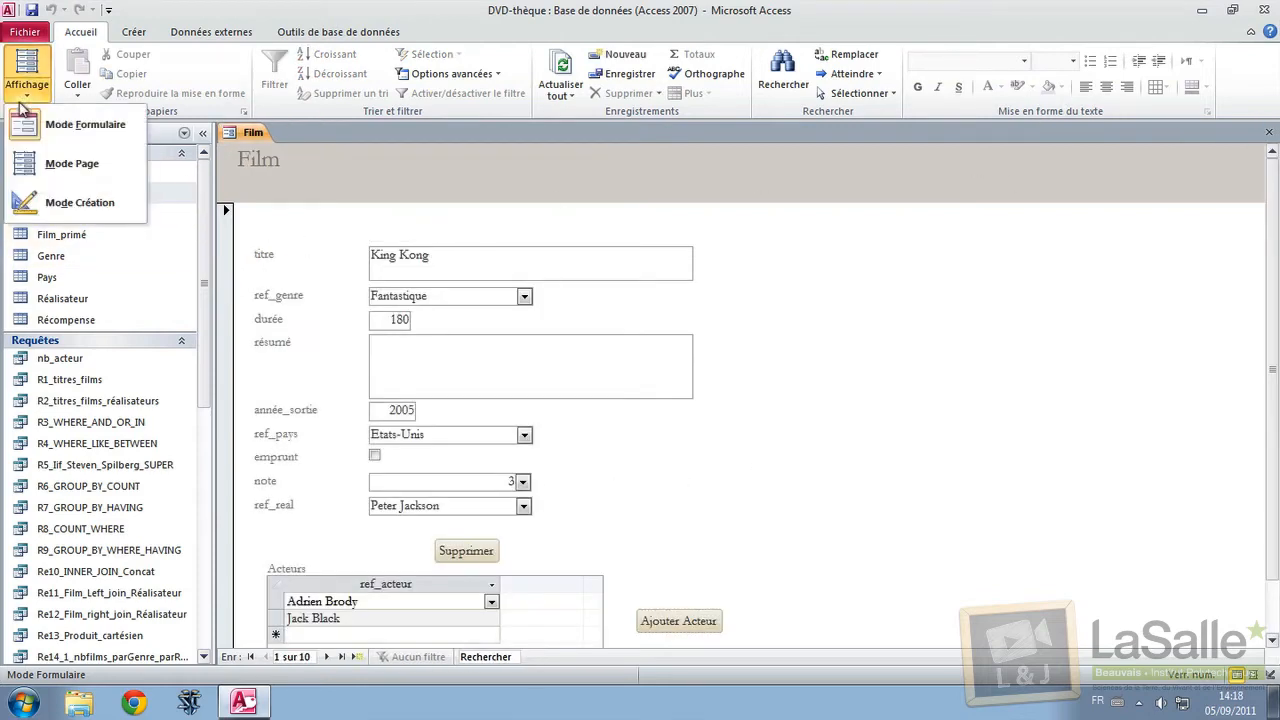
{"action": "left_click", "coordinate": [50, 202]}
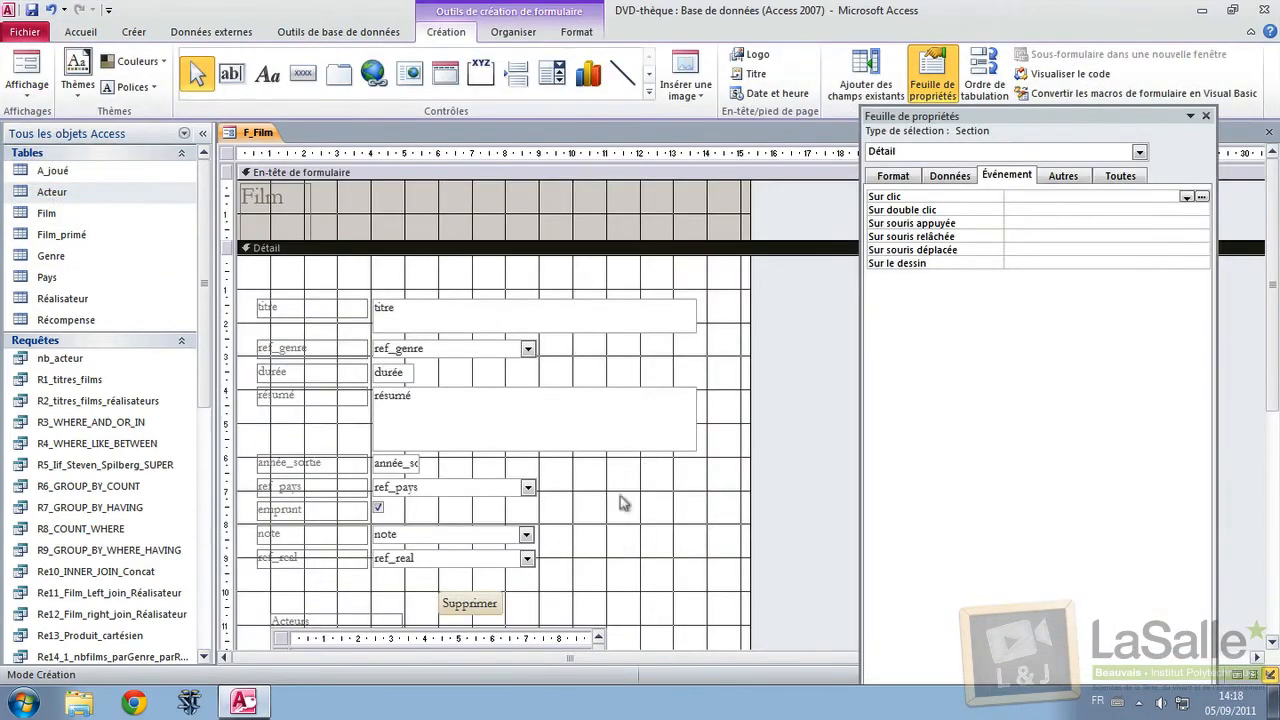
{"action": "scroll", "coordinate": [620, 503], "scroll_direction": "down", "scroll_amount": 3}
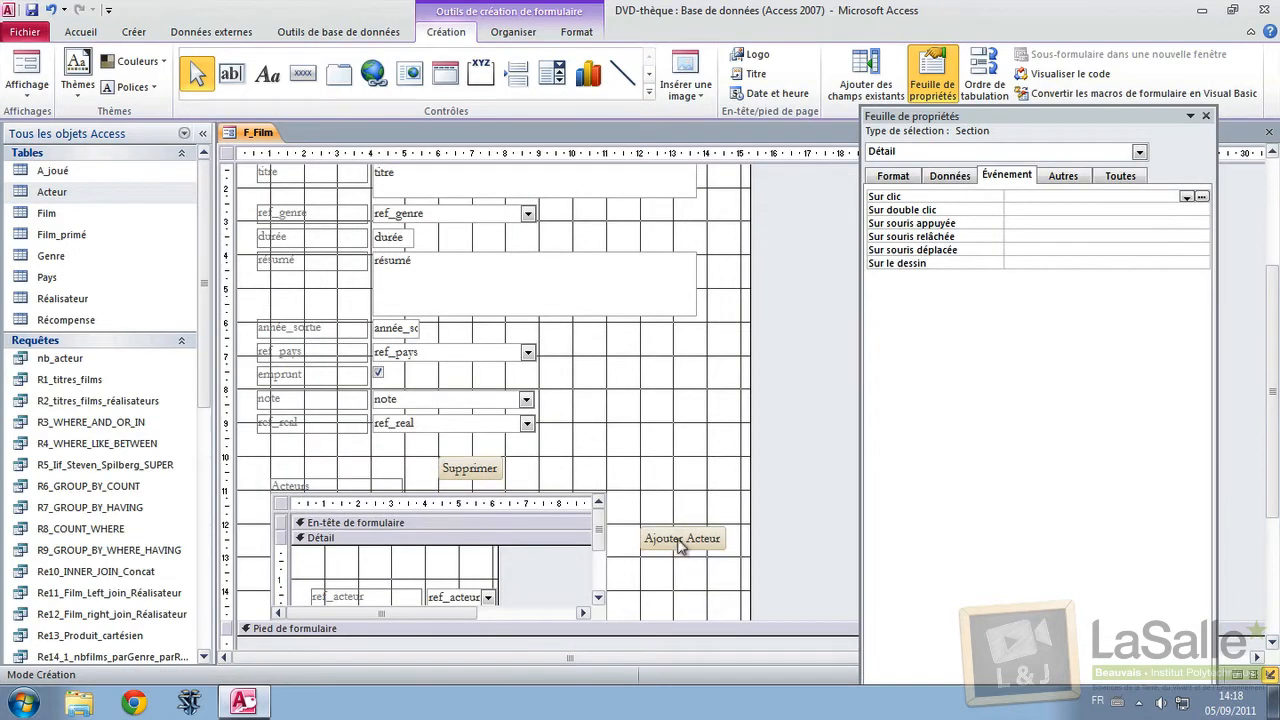
Open the embedded Sur clic macro of the Ajouter Acteur button and show the OuvrirFormulaire action's parameters
{"action": "left_click", "coordinate": [680, 542]}
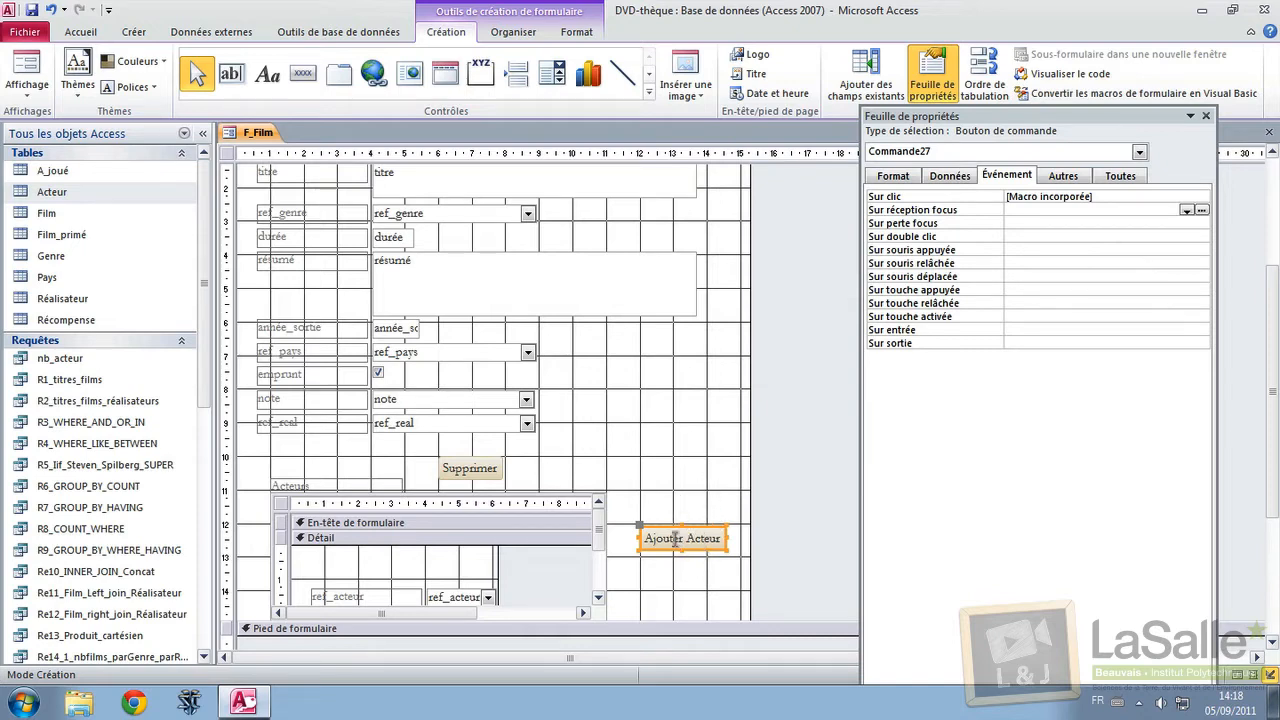
{"action": "left_click", "coordinate": [889, 176]}
{"action": "left_click", "coordinate": [940, 176]}
{"action": "left_click", "coordinate": [1012, 176]}
{"action": "left_click", "coordinate": [905, 198]}
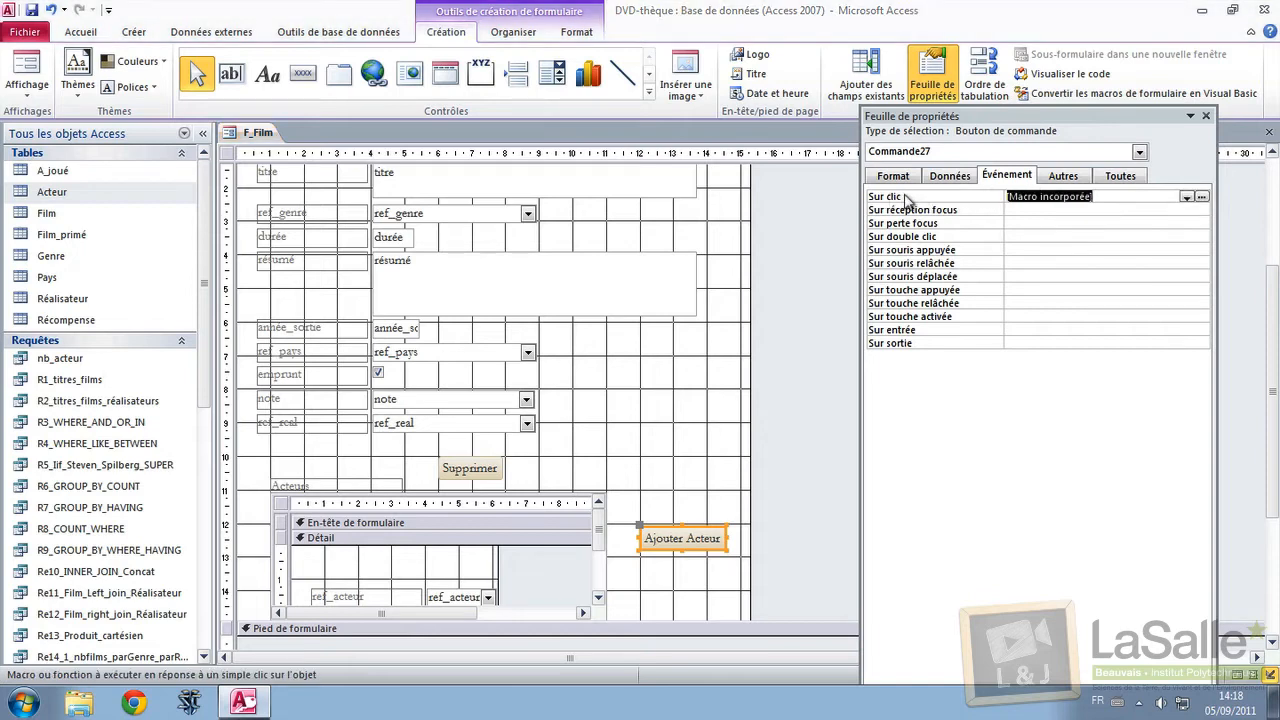
{"action": "left_click", "coordinate": [1121, 198]}
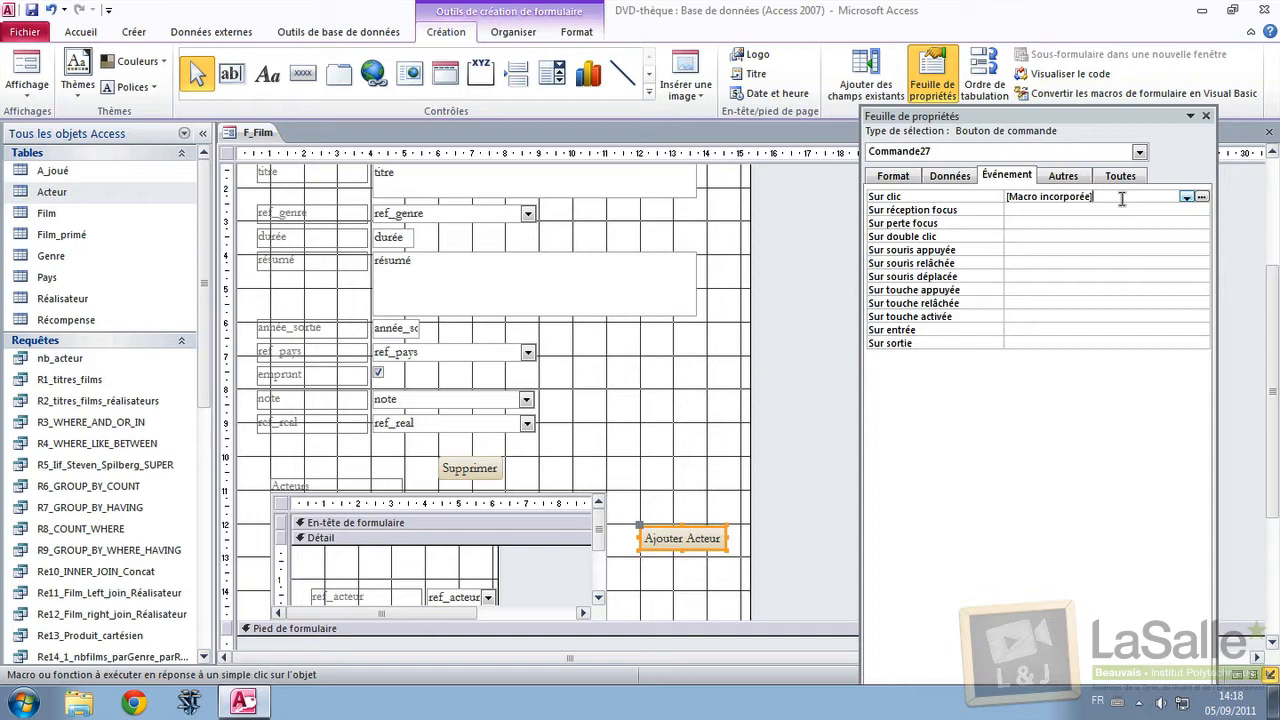
{"action": "left_click", "coordinate": [1202, 198]}
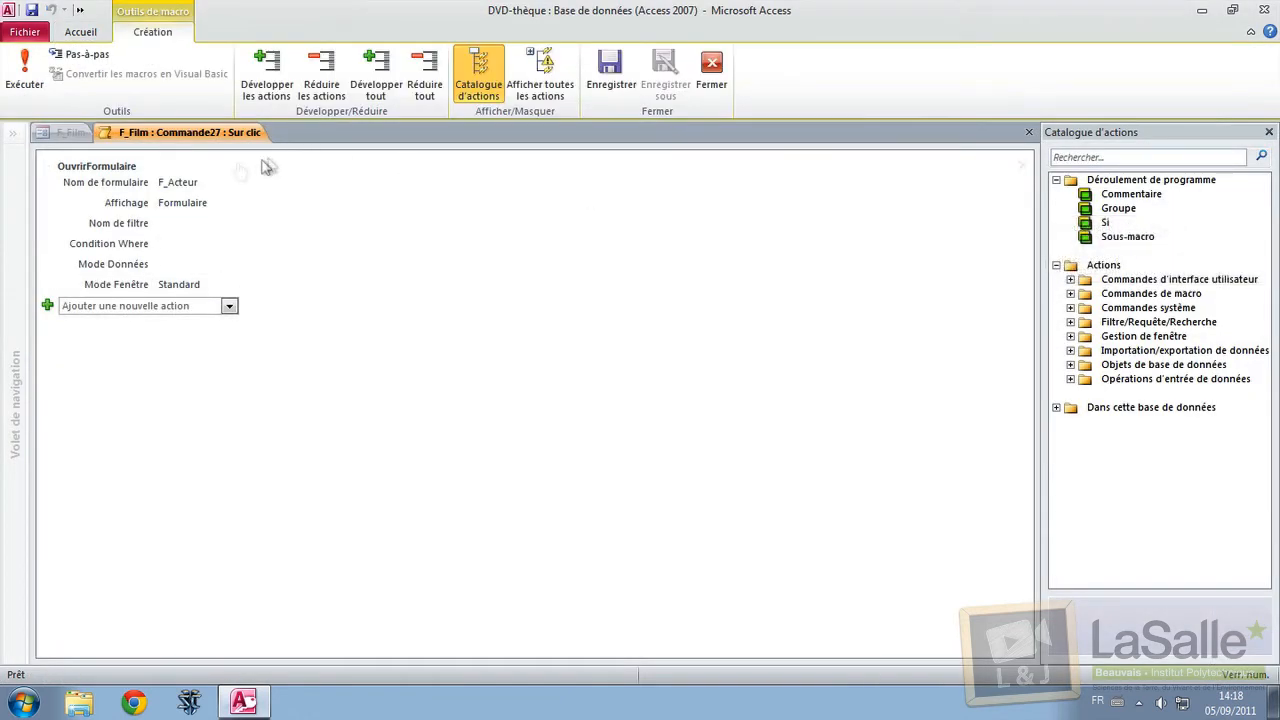
{"action": "left_click", "coordinate": [84, 169]}
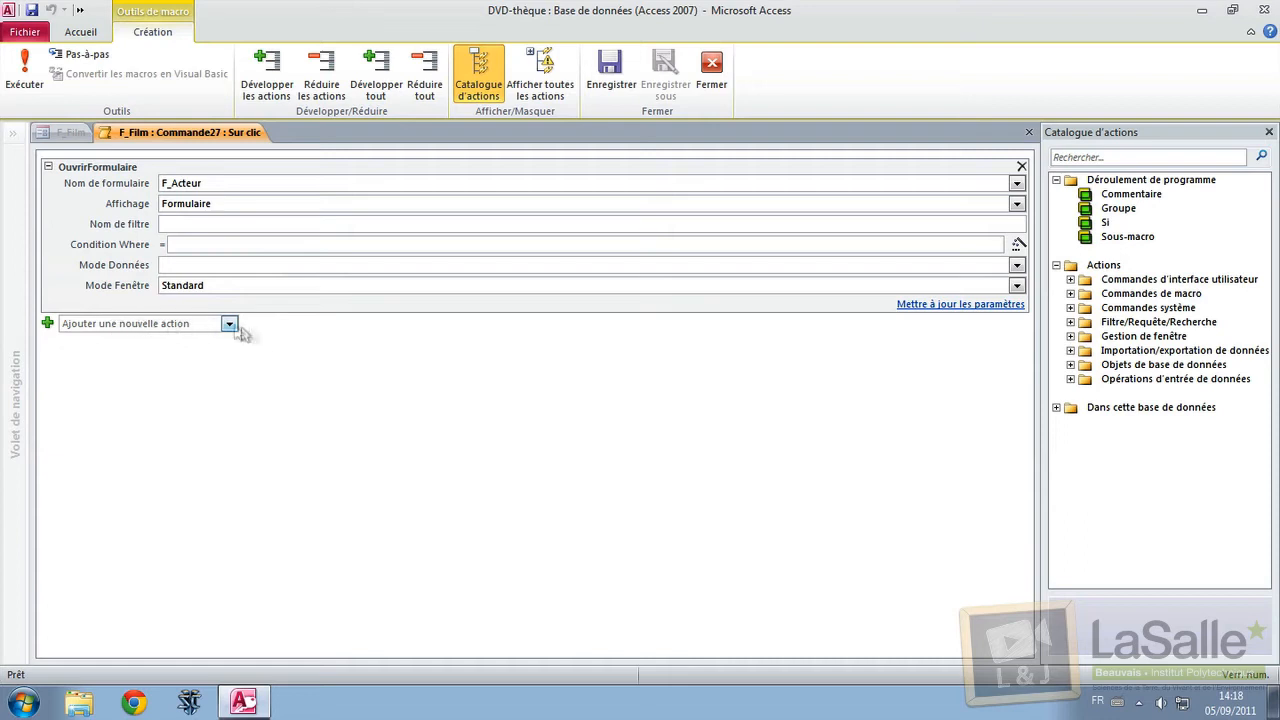
Add an AtteindreEnregistrement action after OuvrirFormulaire in the button's macro, with Enregistrement set to Nouveau
{"action": "left_click", "coordinate": [229, 326]}
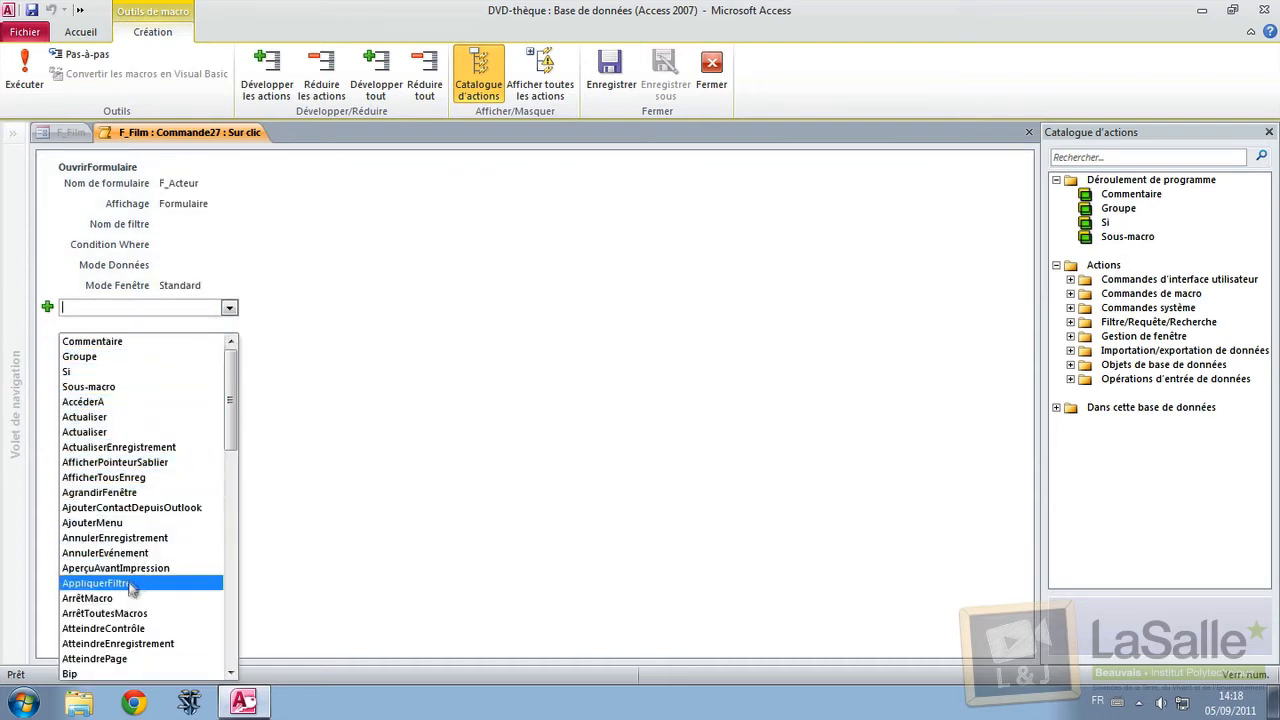
{"action": "left_click", "coordinate": [125, 644]}
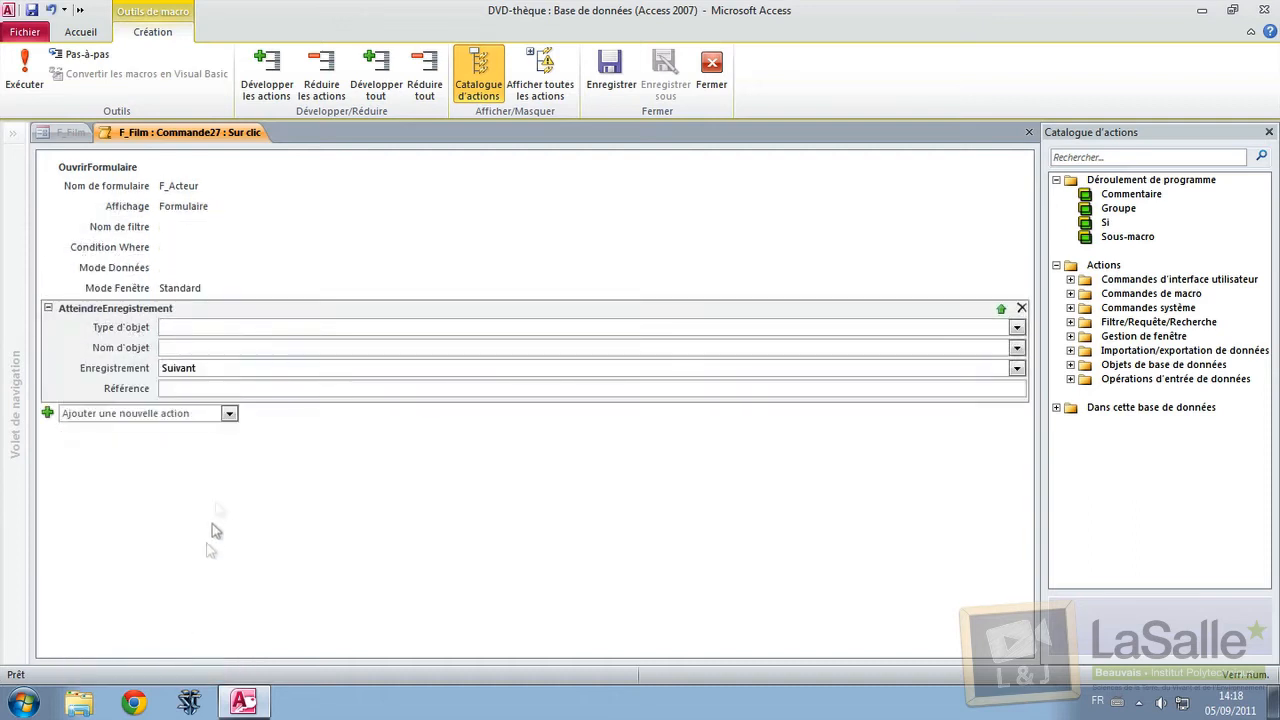
{"action": "left_click", "coordinate": [190, 368]}
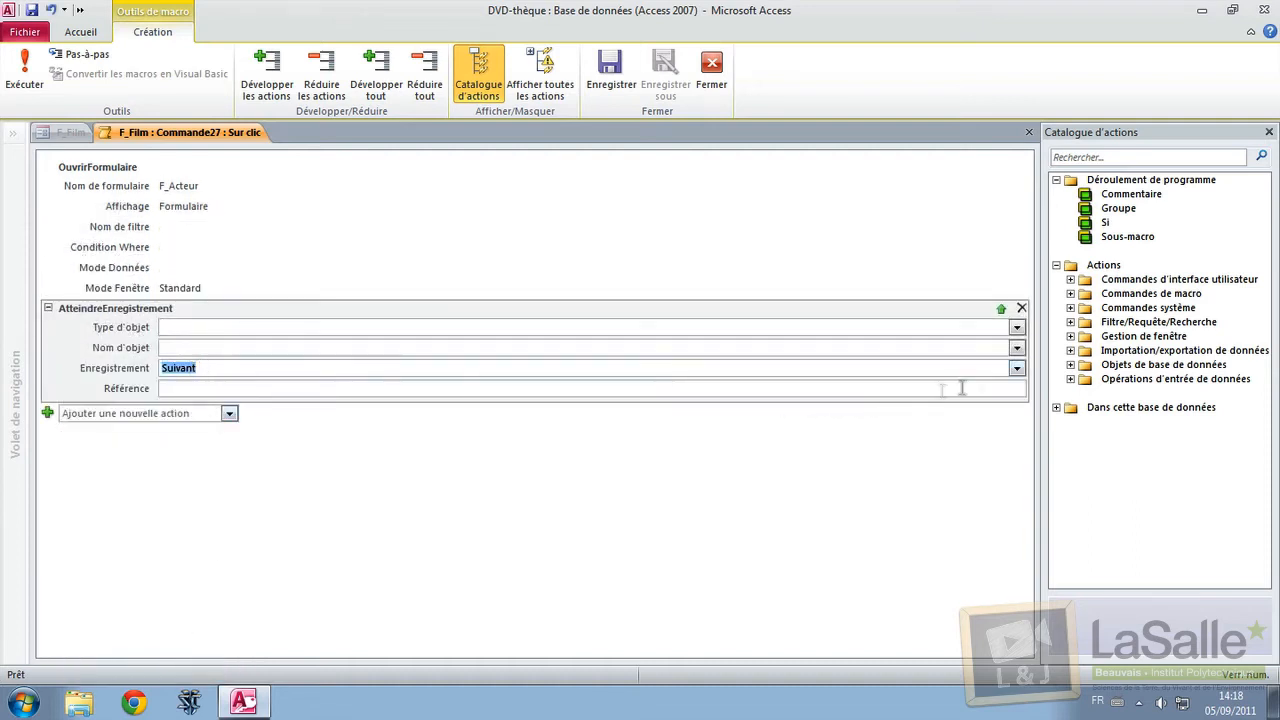
{"action": "left_click", "coordinate": [1016, 369]}
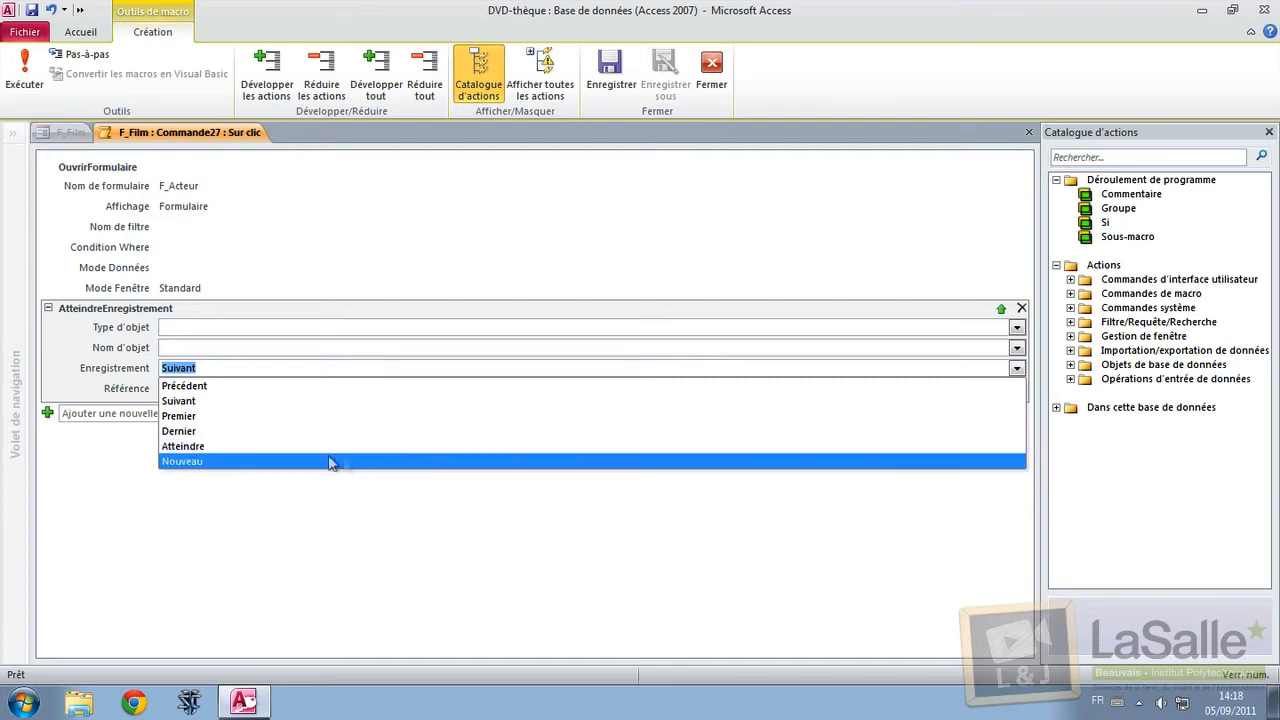
{"action": "left_click", "coordinate": [197, 462]}
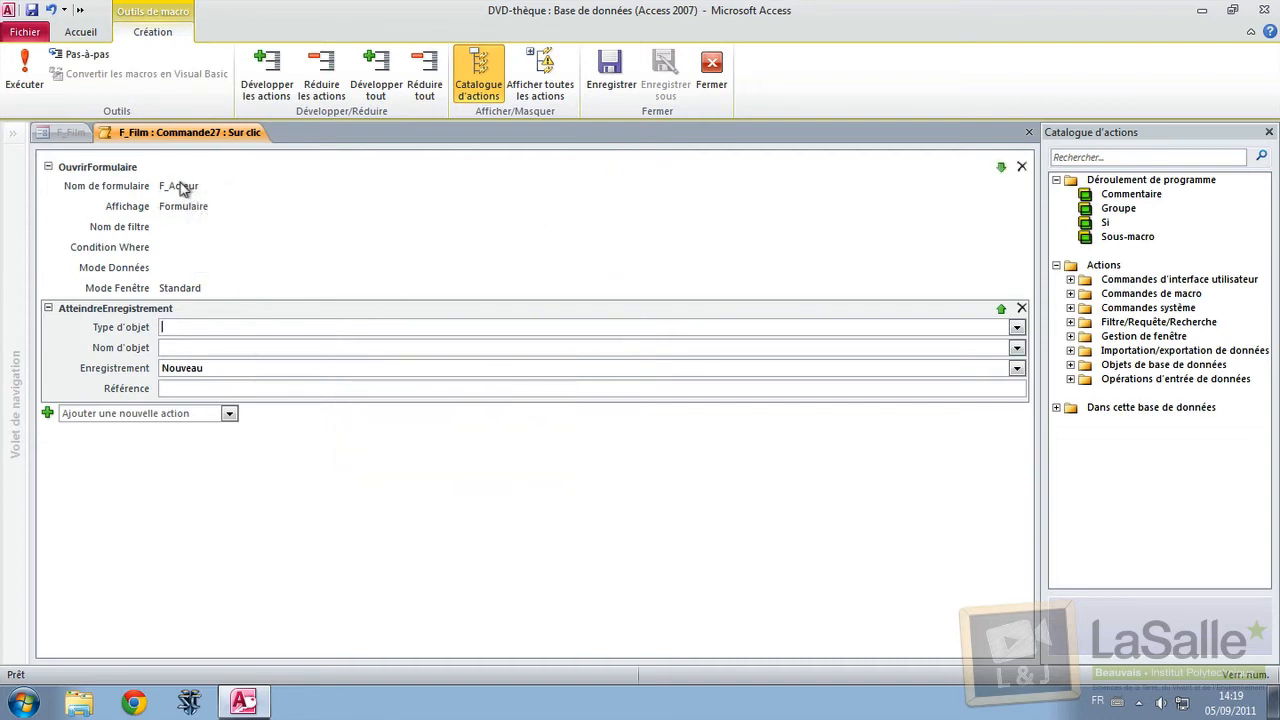
Close the macro, saving its changes, and test the Ajouter Acteur button with the Film form in form view
{"action": "left_click", "coordinate": [716, 60]}
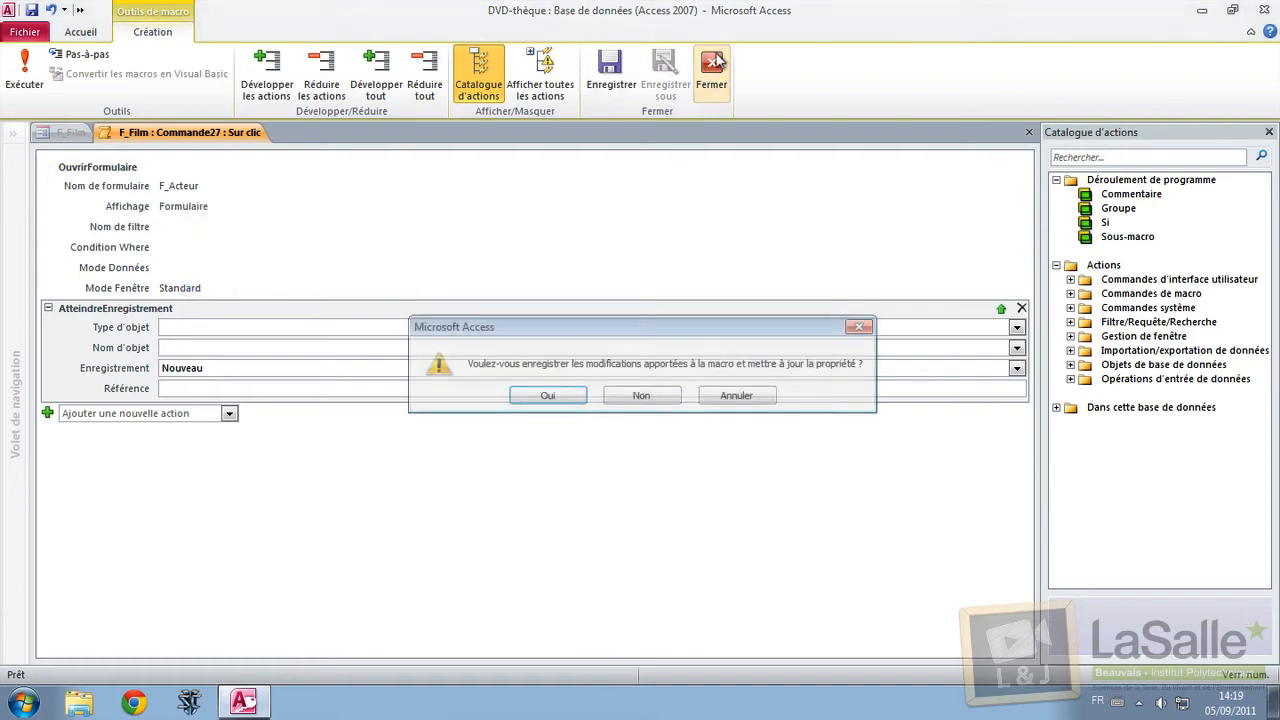
{"action": "left_click", "coordinate": [581, 398]}
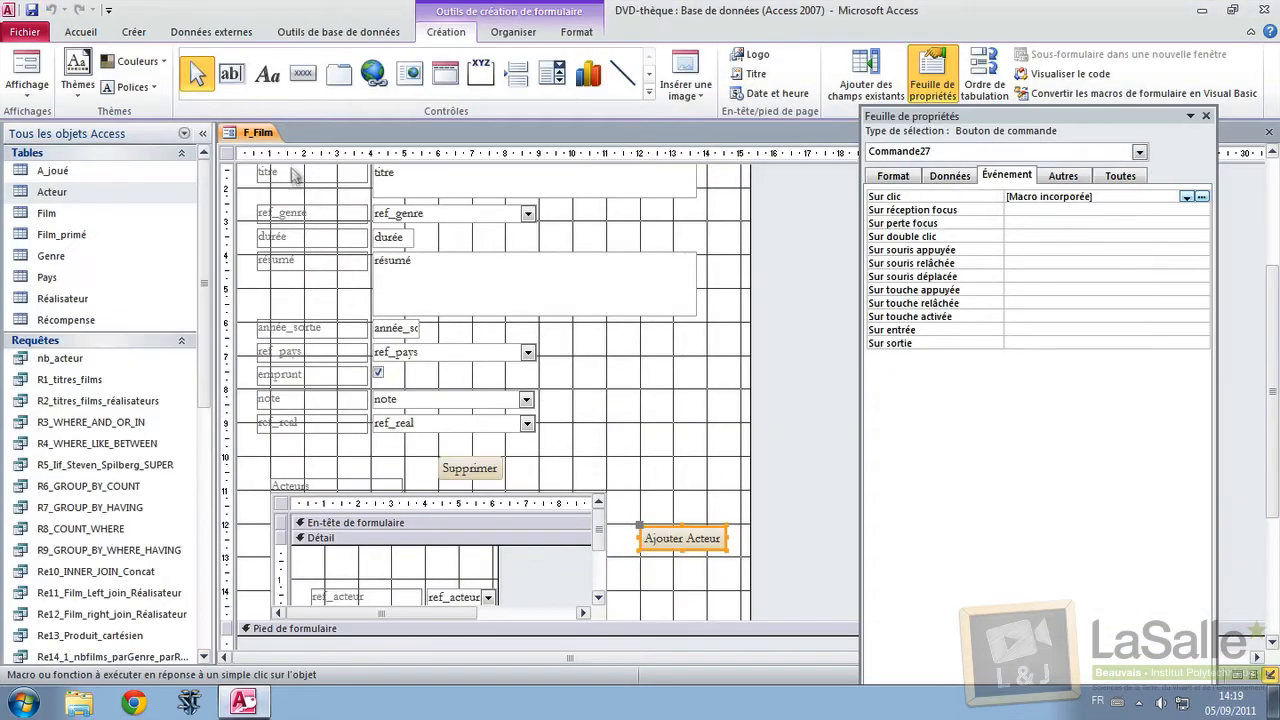
{"action": "left_click", "coordinate": [30, 66]}
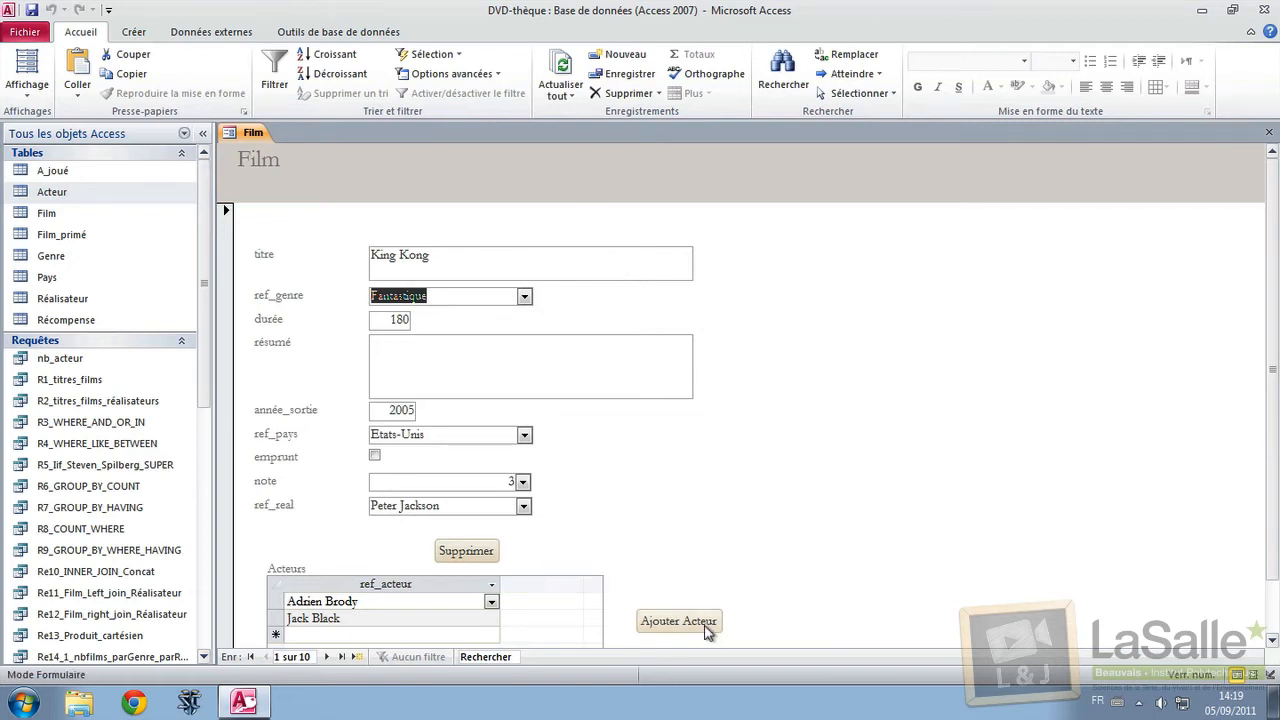
{"action": "left_click", "coordinate": [678, 621]}
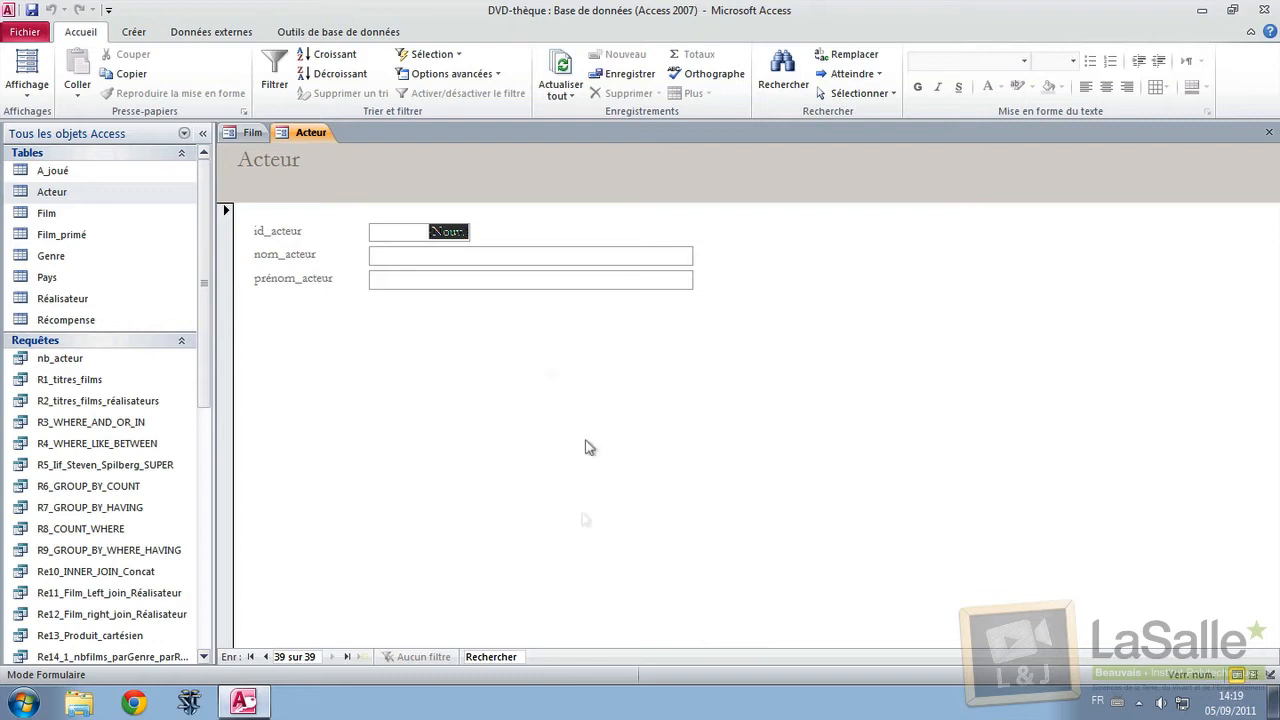
Enter Naomi Watts as a new actor in the Acteur form and advance to the next record
{"action": "left_click", "coordinate": [489, 254]}
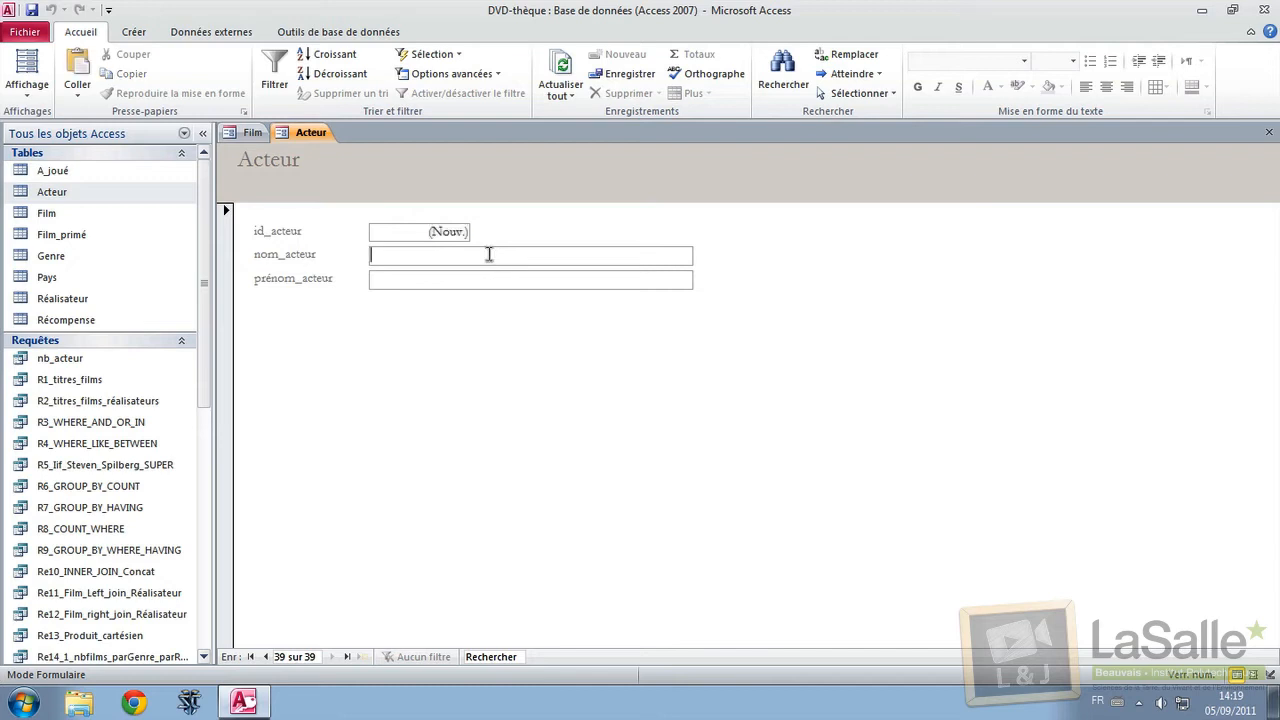
{"action": "type", "text": "Na"}
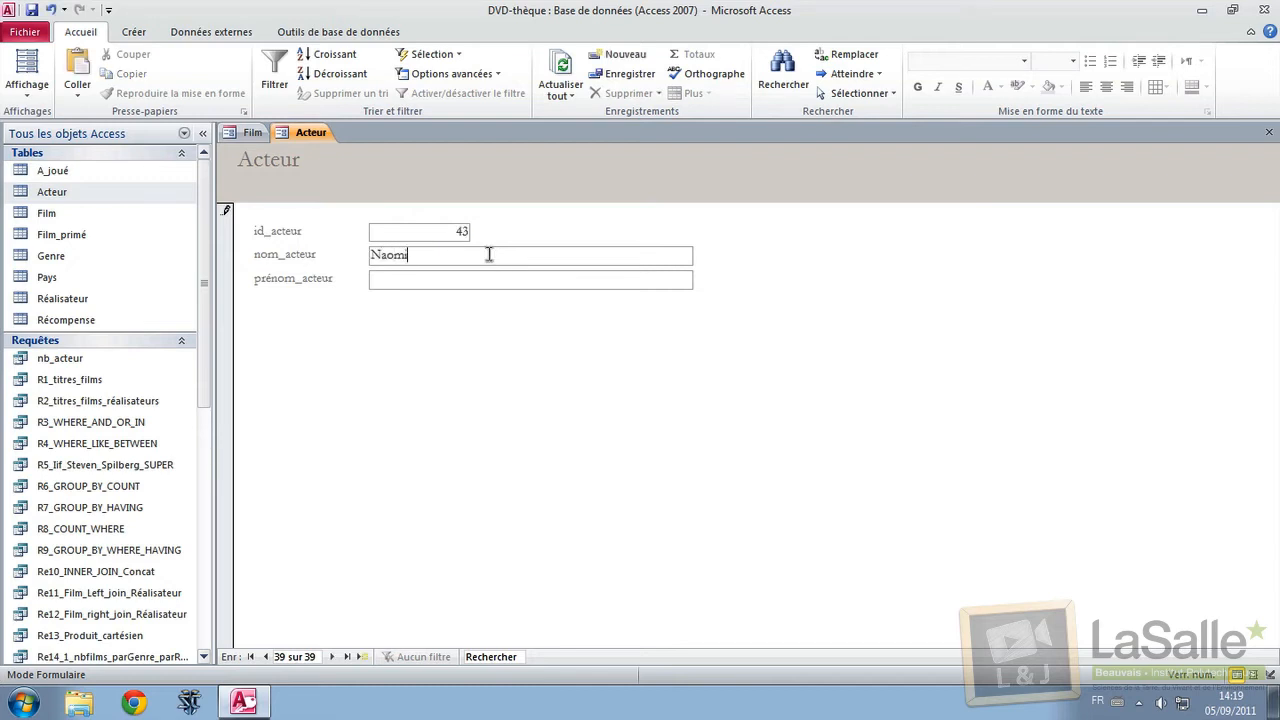
{"action": "type", "text": "omi"}
{"action": "double_click", "coordinate": [489, 254]}
{"action": "type", "text": "Watts"}
{"action": "left_click", "coordinate": [333, 657]}
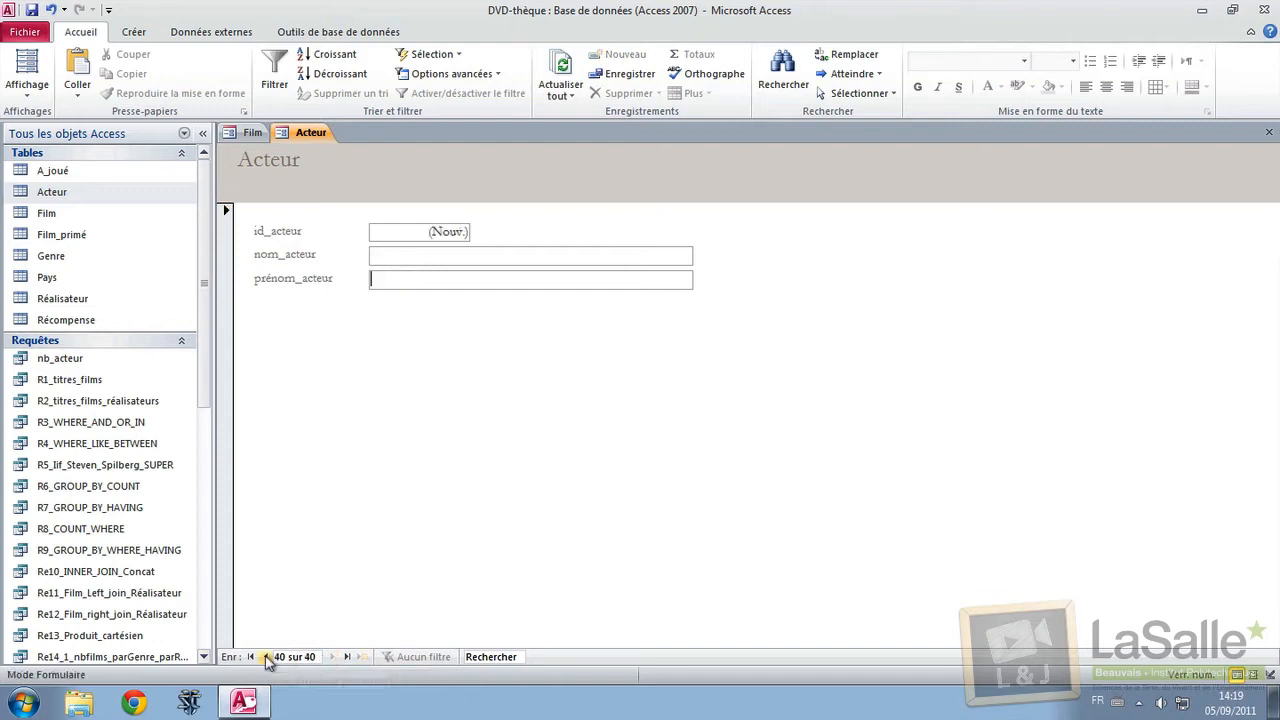